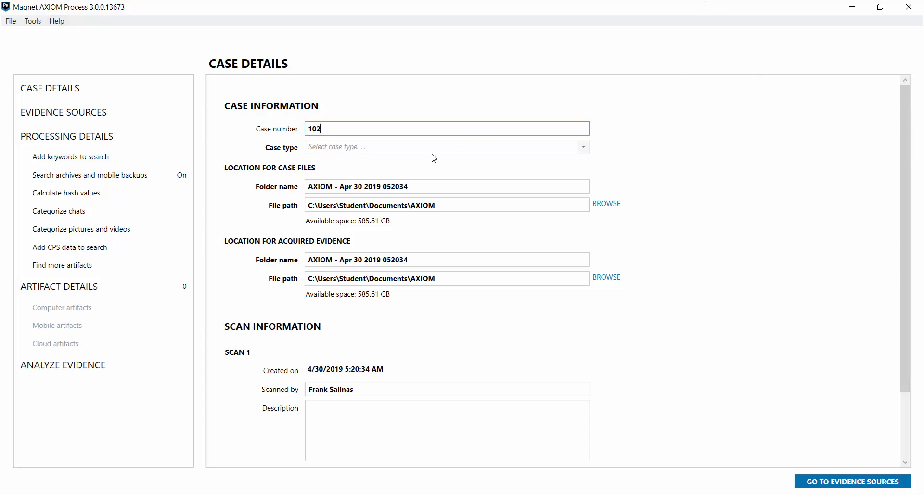
- Set the case type to Major crimes and rename the case folder to 'Franks Facebook'
{"action": "left_click", "coordinate": [417, 152]}
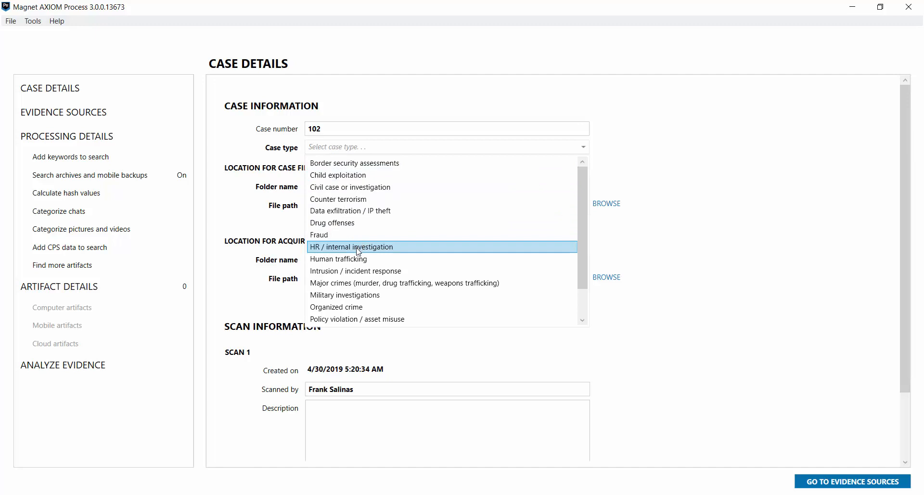
{"action": "left_click", "coordinate": [348, 284]}
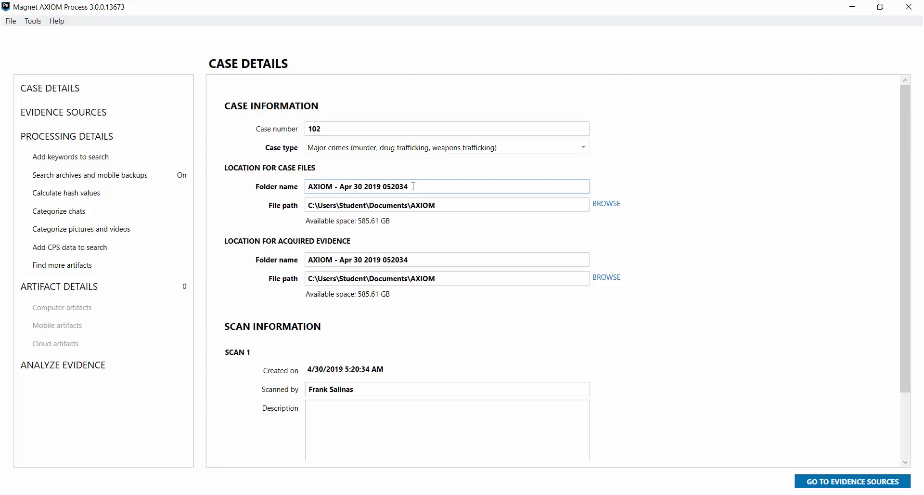
{"action": "left_click_drag", "start_coordinate": [408, 186], "coordinate": [302, 210]}
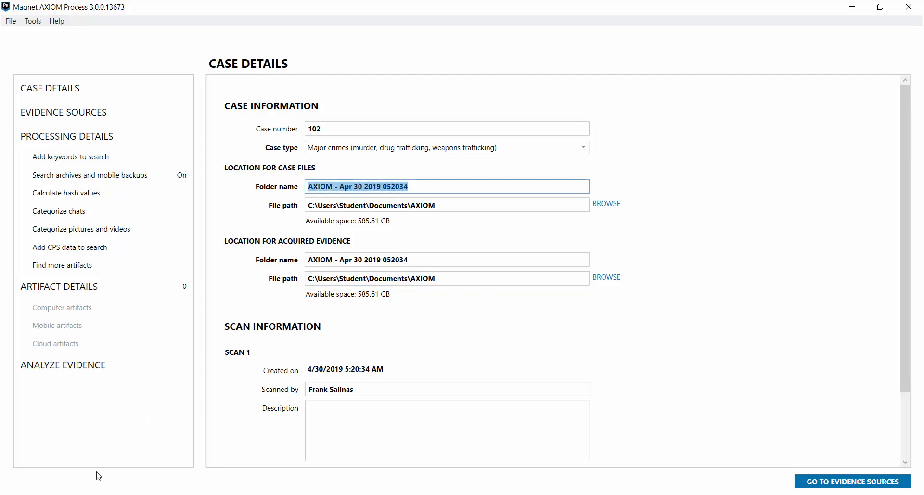
{"action": "type", "text": "Franks"}
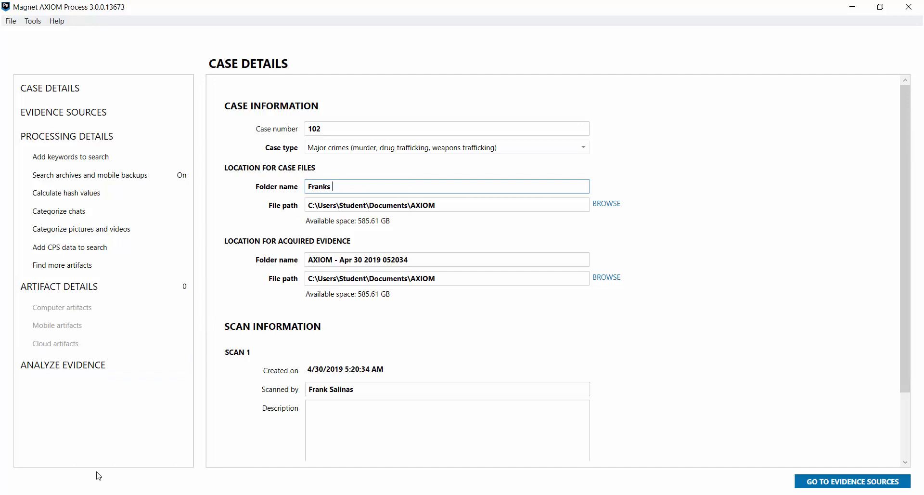
{"action": "type", "text": " Facebook"}
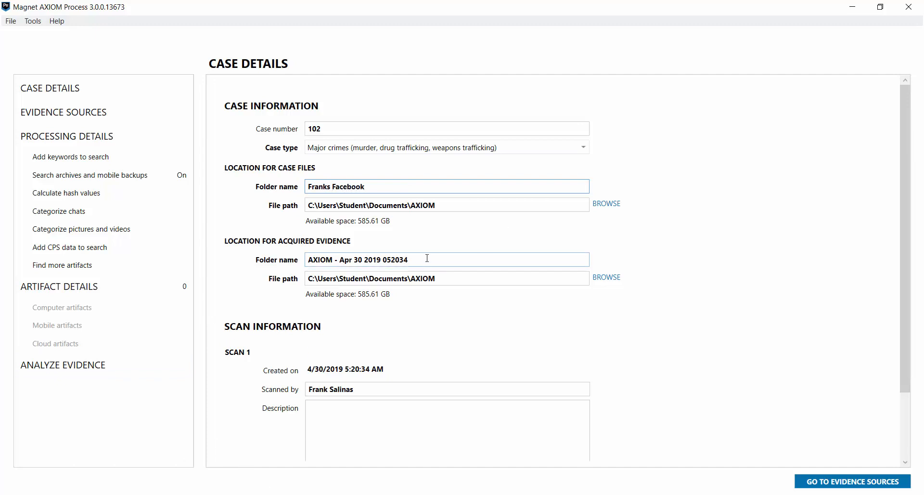
- Rename the evidence folder to 'Franks Facebook' and continue to evidence sources
{"action": "left_click_drag", "start_coordinate": [416, 256], "coordinate": [199, 275]}
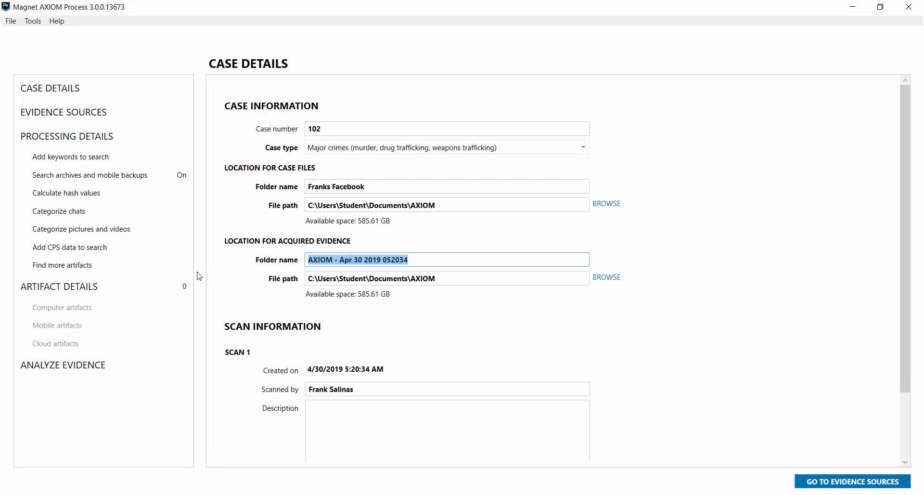
{"action": "type", "text": "Franks F"}
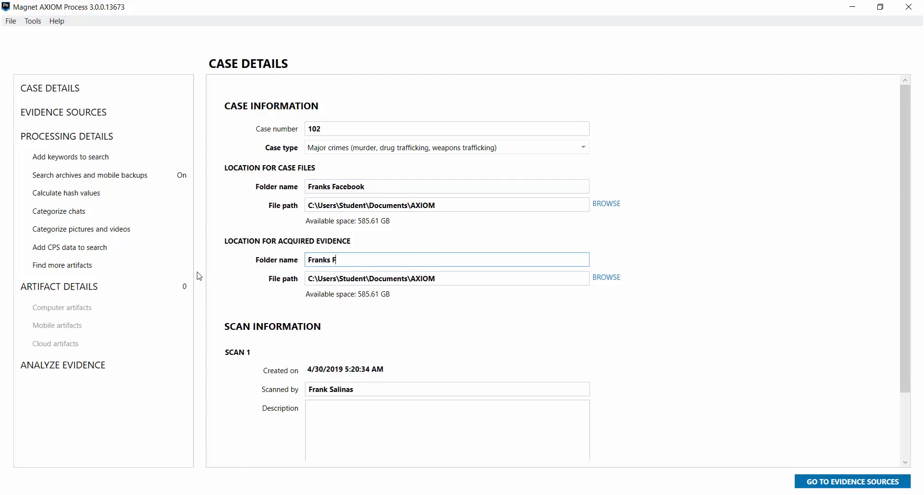
{"action": "type", "text": "acebook"}
{"action": "left_click", "coordinate": [822, 483]}
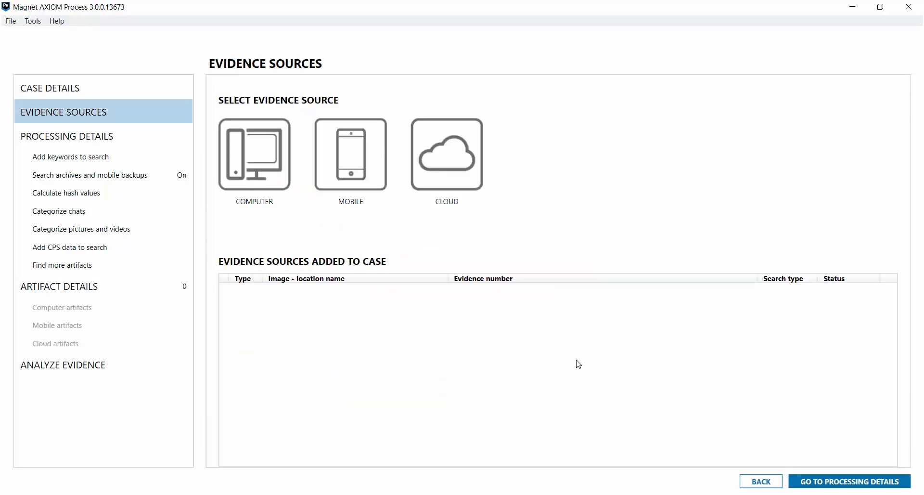
- Start a new Cloud acquisition, confirm search authorization, and pick Facebook as the platform
{"action": "left_click", "coordinate": [442, 176]}
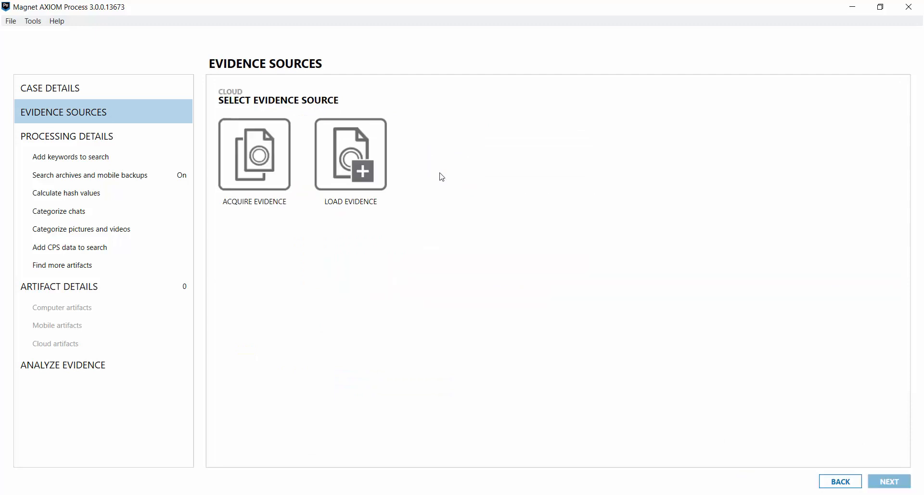
{"action": "left_click", "coordinate": [259, 181]}
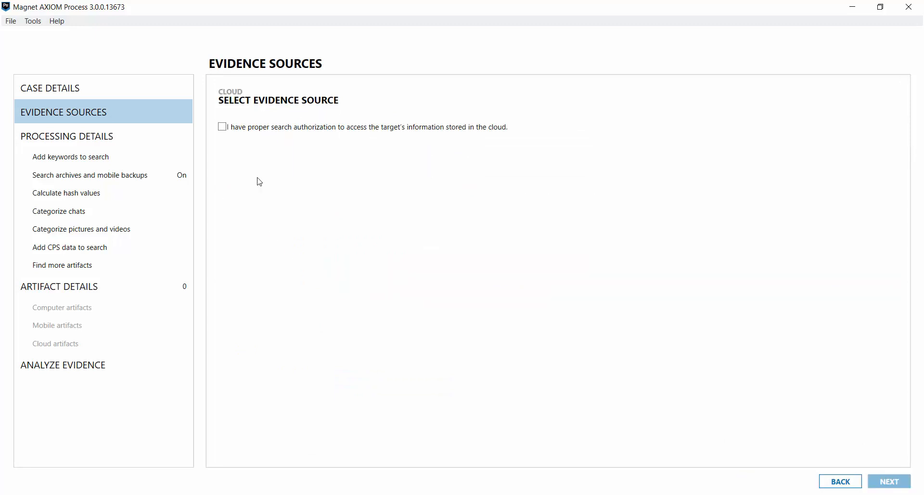
{"action": "left_click", "coordinate": [222, 127]}
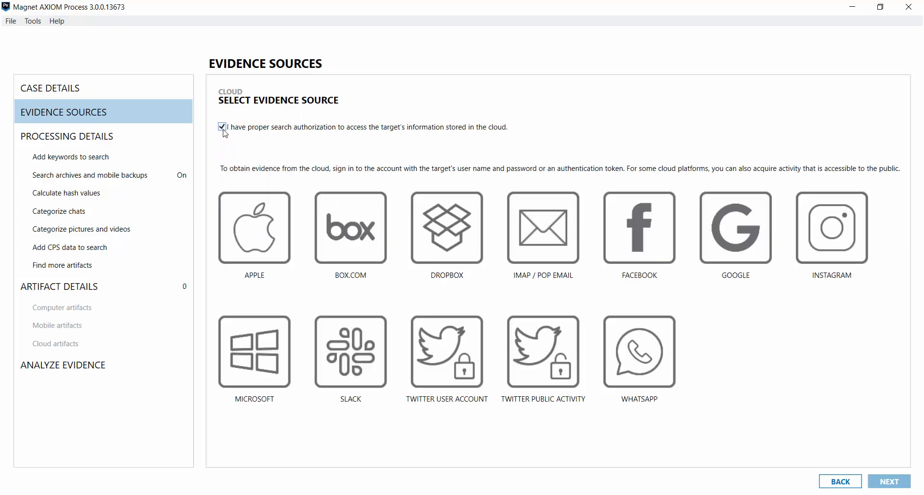
{"action": "left_click", "coordinate": [637, 236]}
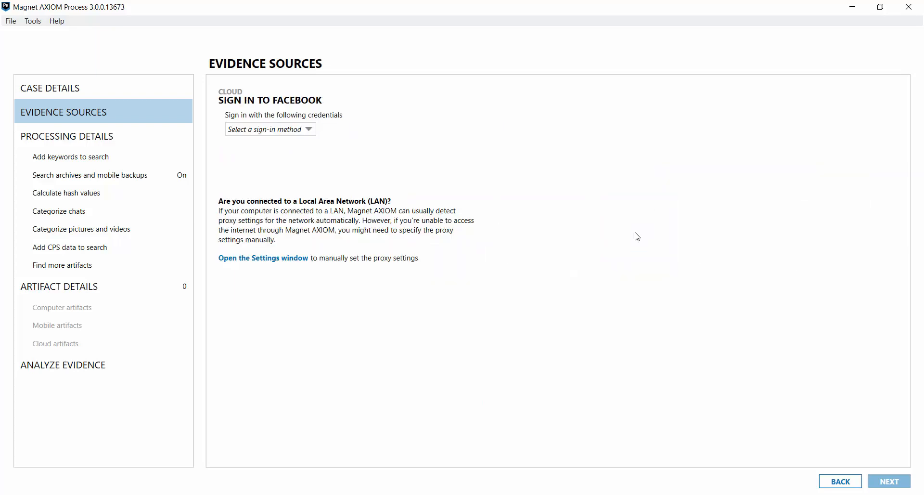
- Log in to Facebook using the account's user name and password
{"action": "left_click", "coordinate": [315, 133]}
{"action": "left_click", "coordinate": [272, 168]}
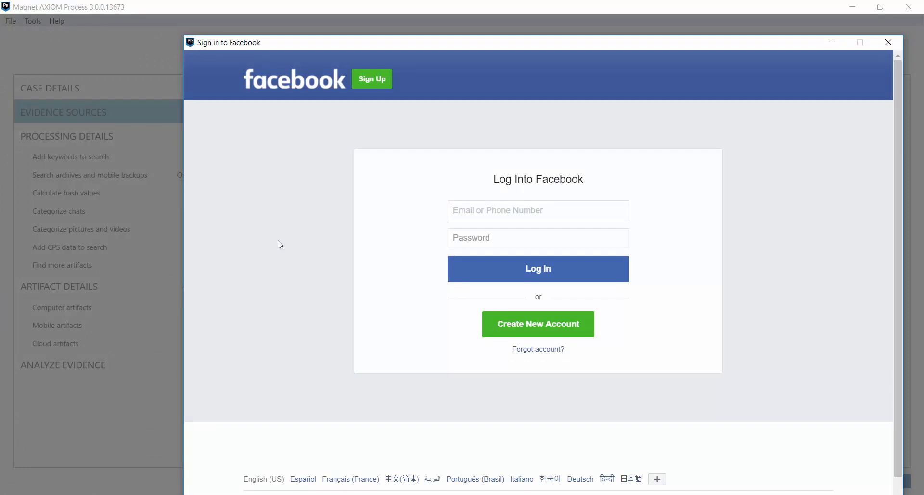
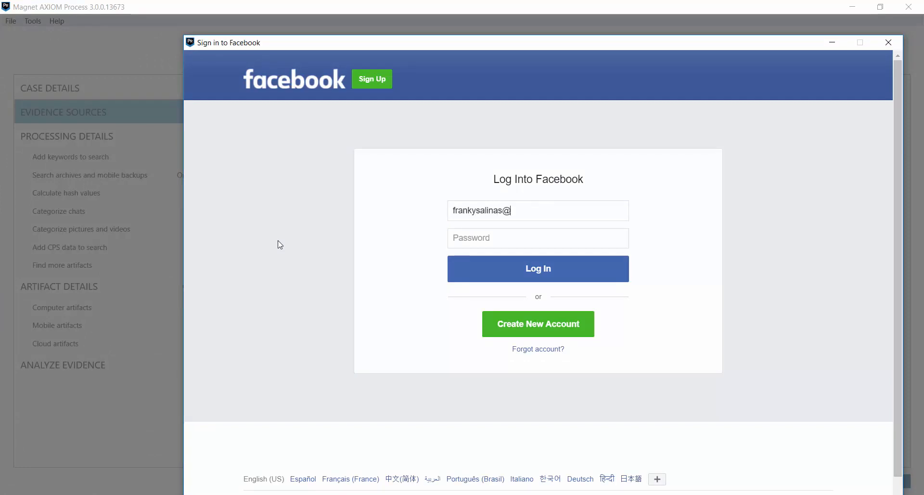
{"action": "key", "text": "Tab"}
{"action": "type", "text": "•••••••••••••"}
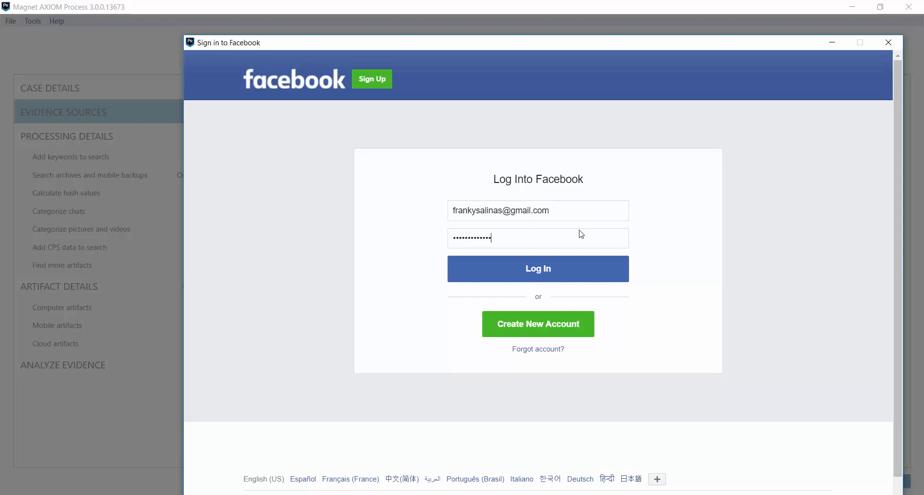
{"action": "left_click", "coordinate": [543, 270]}
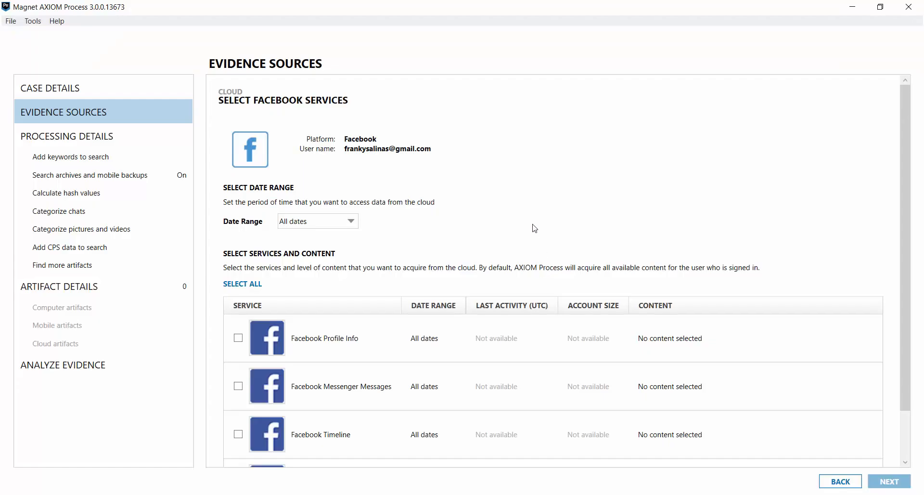
- Add Facebook with Profile Info, Messenger Messages, Timeline and Friends, then go to Analyze Evidence
{"action": "scroll", "coordinate": [536, 228], "scroll_direction": "down", "scroll_amount": 2}
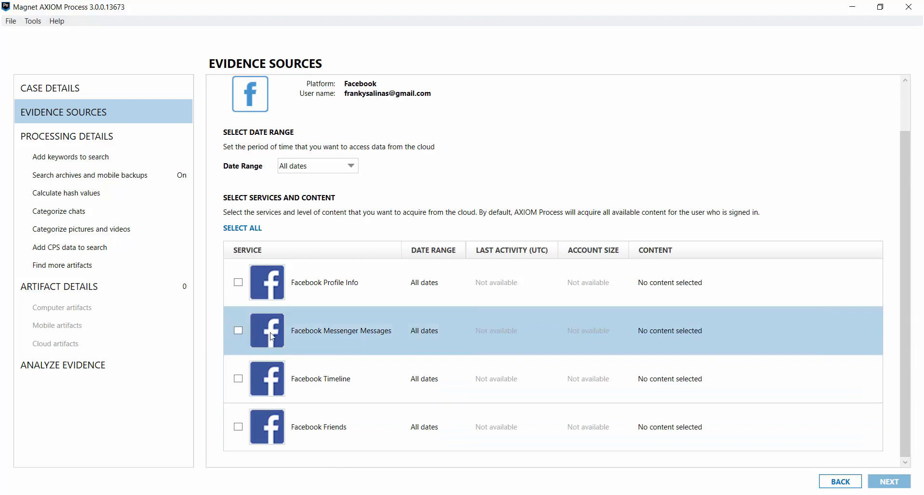
{"action": "left_click", "coordinate": [237, 283]}
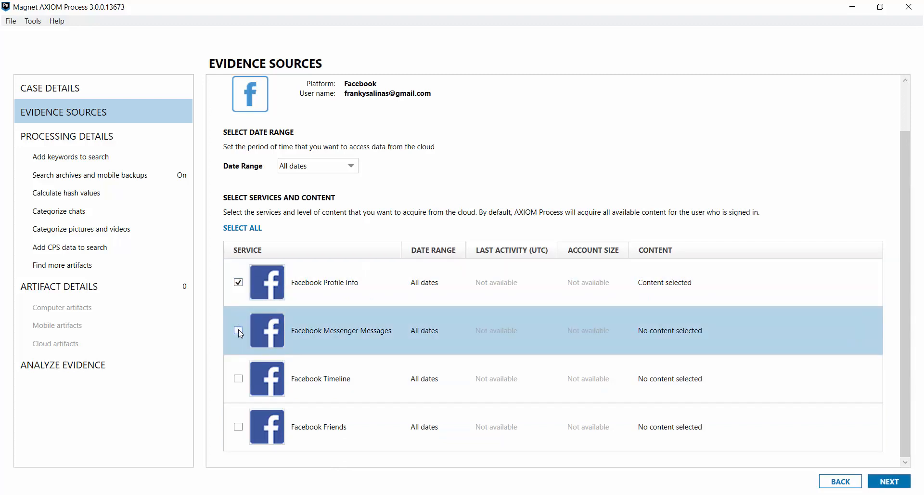
{"action": "left_click", "coordinate": [238, 331]}
{"action": "left_click", "coordinate": [238, 379]}
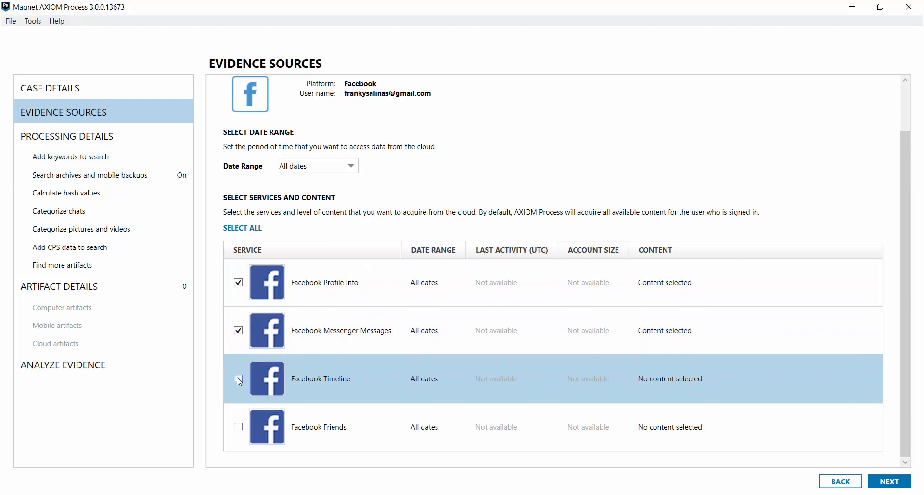
{"action": "left_click", "coordinate": [238, 427]}
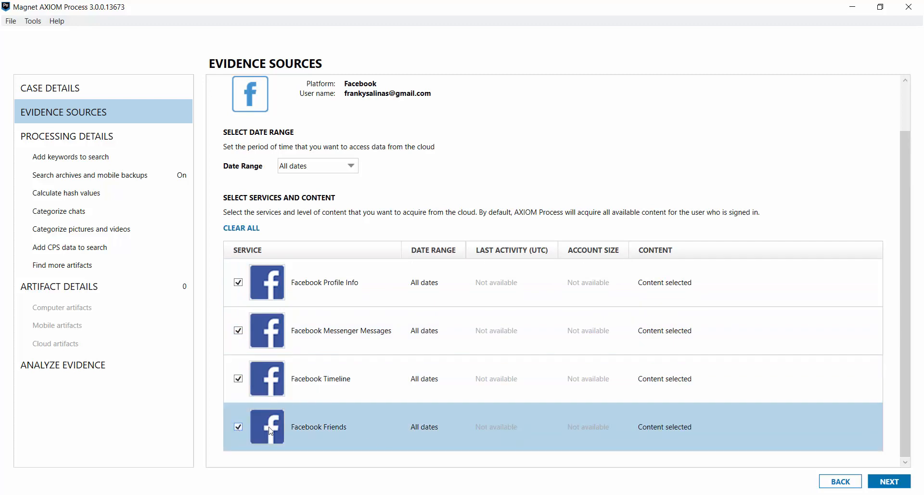
{"action": "left_click", "coordinate": [888, 483]}
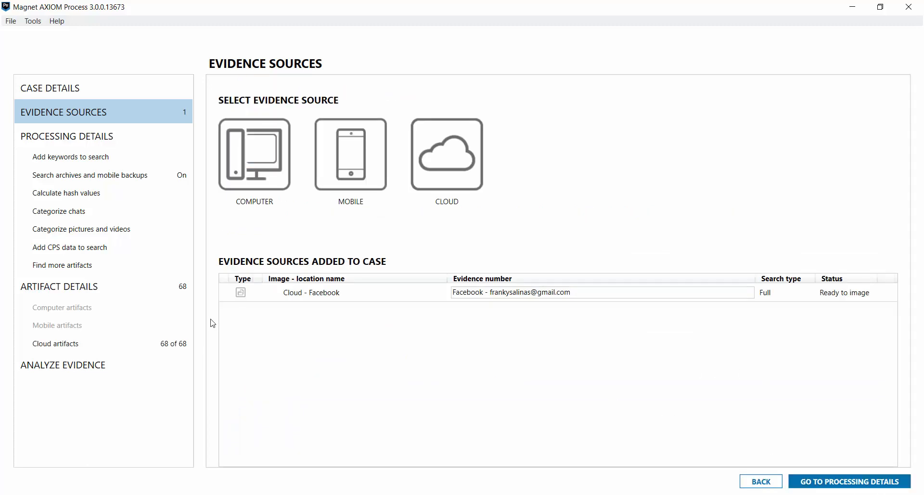
{"action": "left_click", "coordinate": [59, 363]}
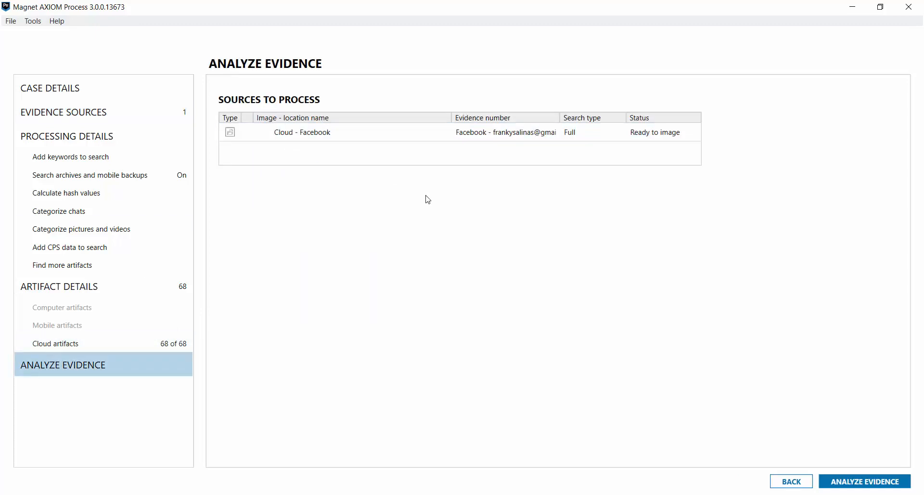
- Process the Facebook evidence and list the 106 Cloud artifacts in Examine
{"action": "left_click", "coordinate": [862, 488]}
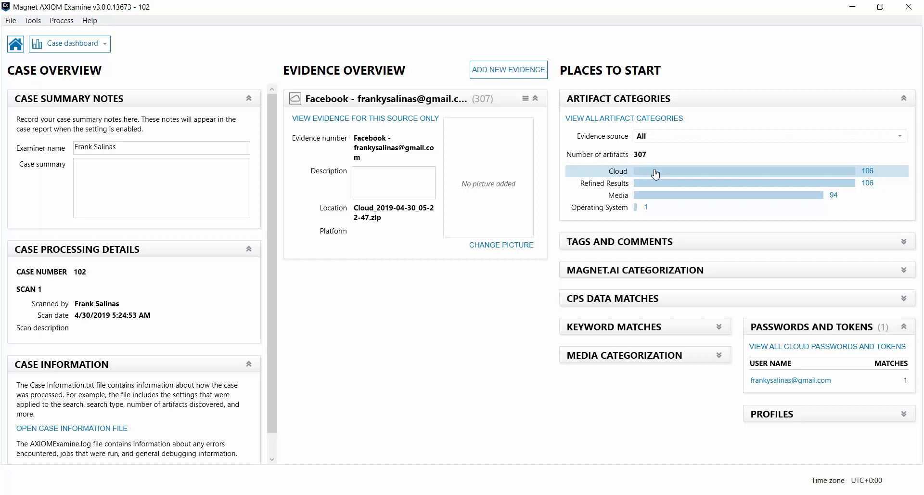
{"action": "scroll", "coordinate": [278, 222], "scroll_direction": "down", "scroll_amount": 1}
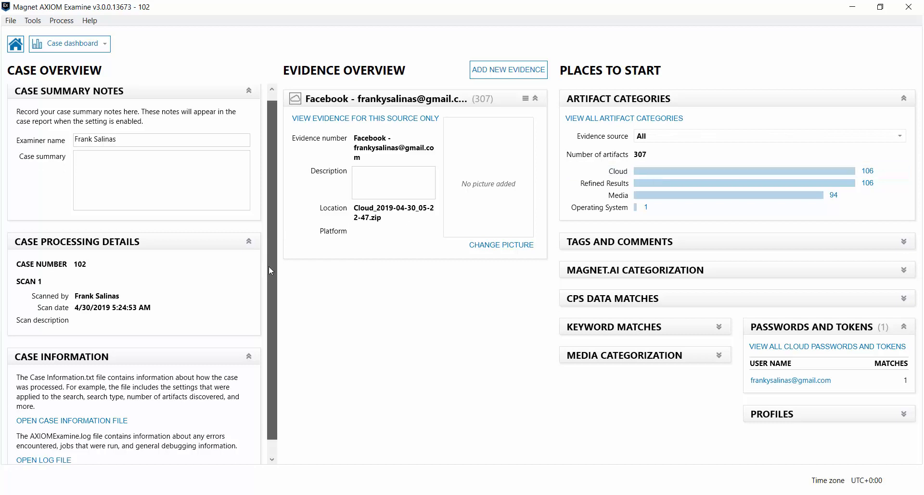
{"action": "scroll", "coordinate": [278, 222], "scroll_direction": "up", "scroll_amount": 1}
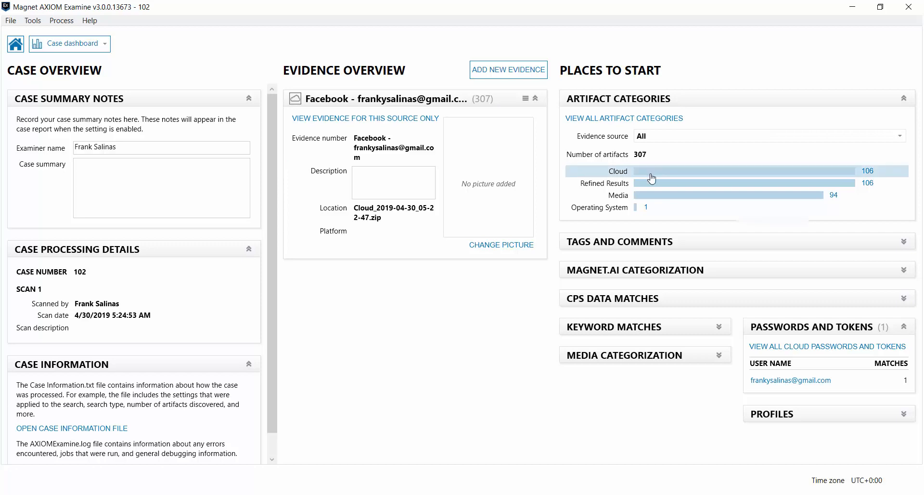
{"action": "left_click", "coordinate": [652, 179]}
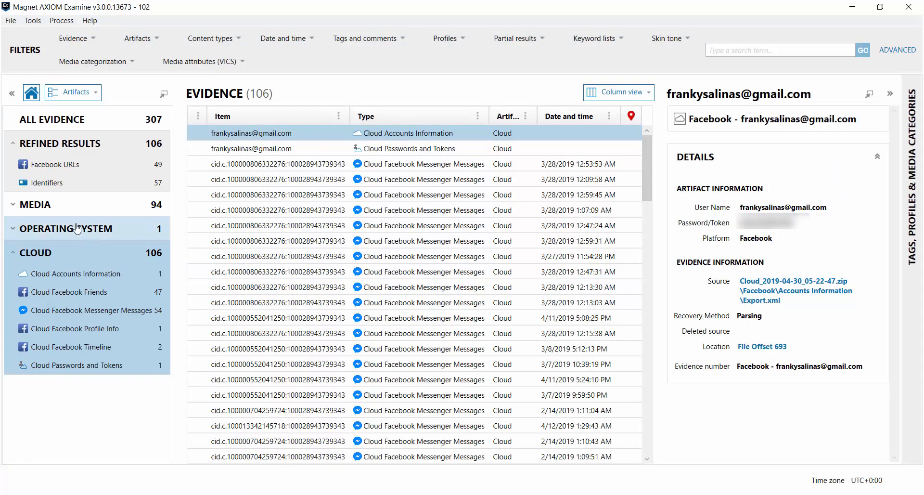
- Browse the Facebook URLs artifacts
{"action": "left_click", "coordinate": [74, 166]}
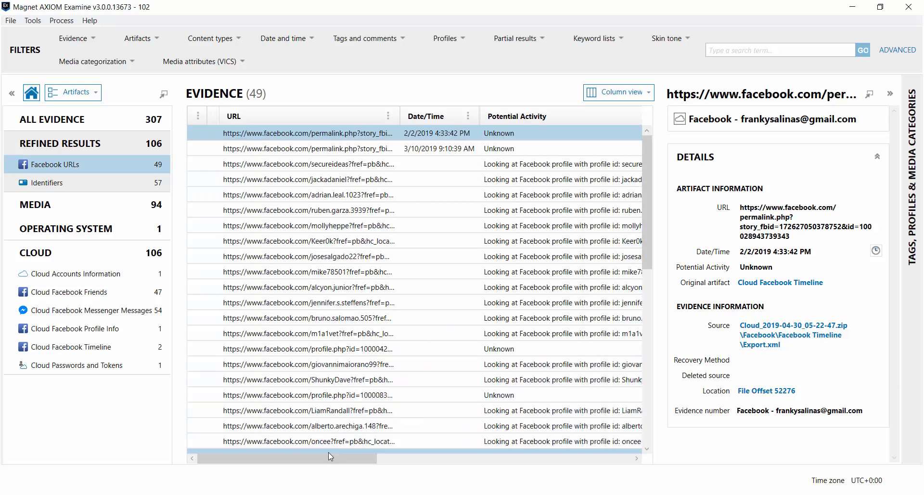
{"action": "scroll", "coordinate": [346, 384], "scroll_direction": "down", "scroll_amount": 9}
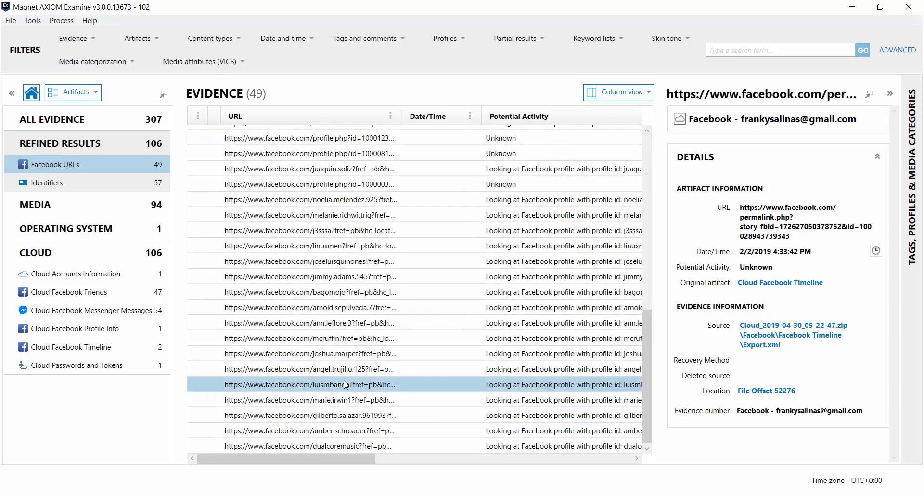
{"action": "scroll", "coordinate": [346, 384], "scroll_direction": "up", "scroll_amount": 9}
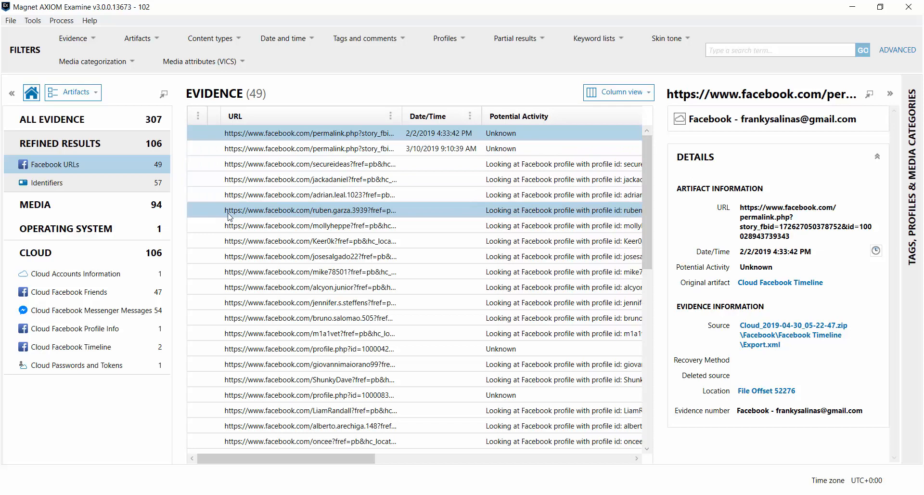
- Review the Identifiers grid, then show the single Cloud Accounts Information record
{"action": "left_click", "coordinate": [68, 190]}
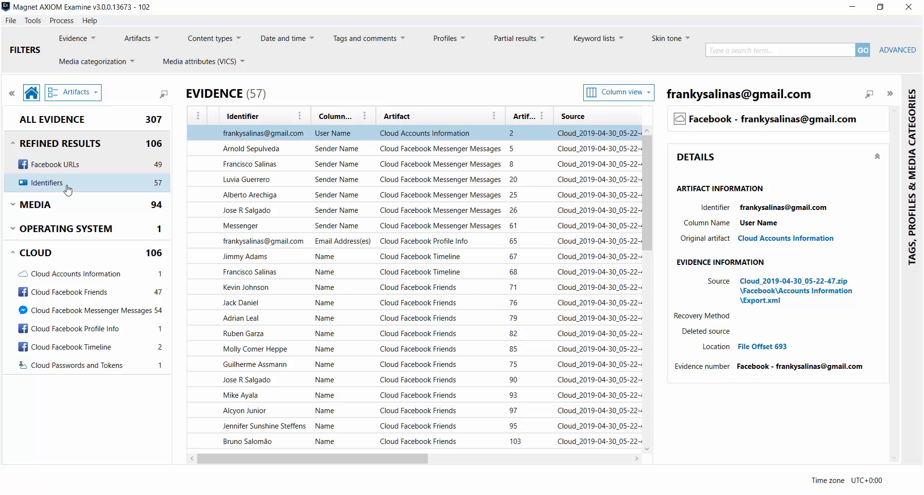
{"action": "scroll", "coordinate": [273, 364], "scroll_direction": "down", "scroll_amount": 12}
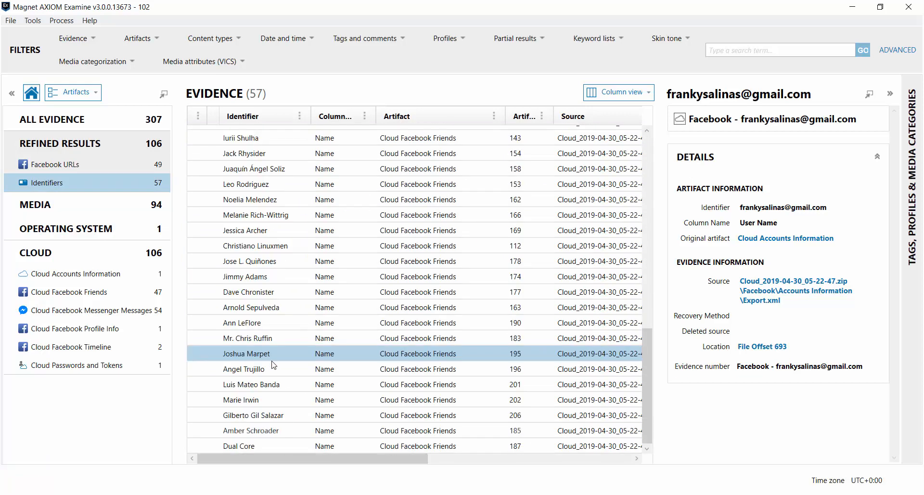
{"action": "scroll", "coordinate": [273, 364], "scroll_direction": "up", "scroll_amount": 12}
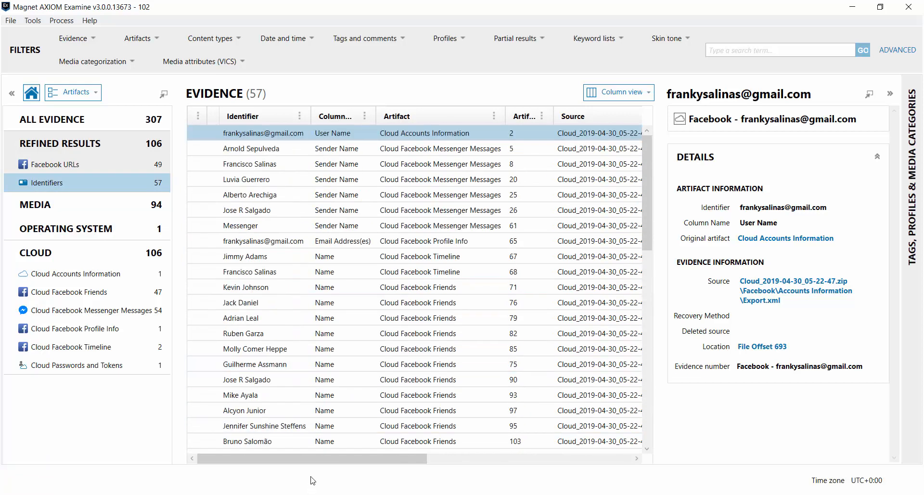
{"action": "left_click_drag", "start_coordinate": [320, 462], "coordinate": [389, 462]}
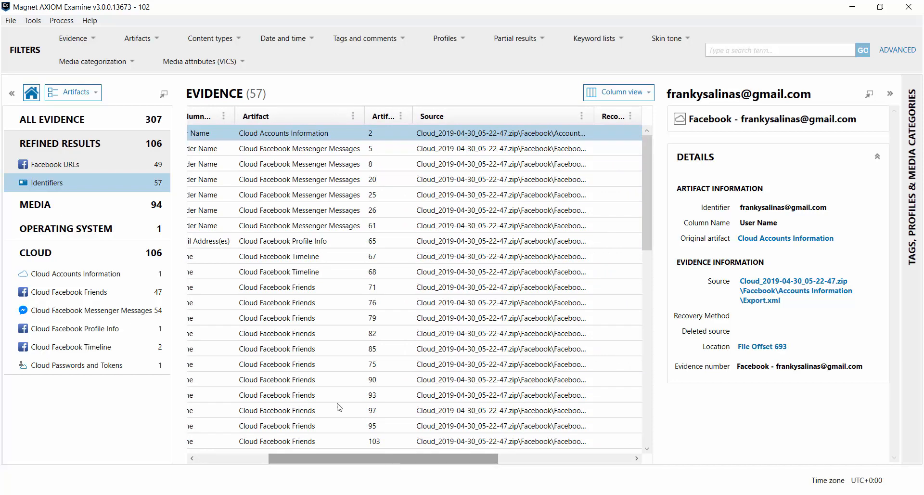
{"action": "left_click", "coordinate": [95, 274]}
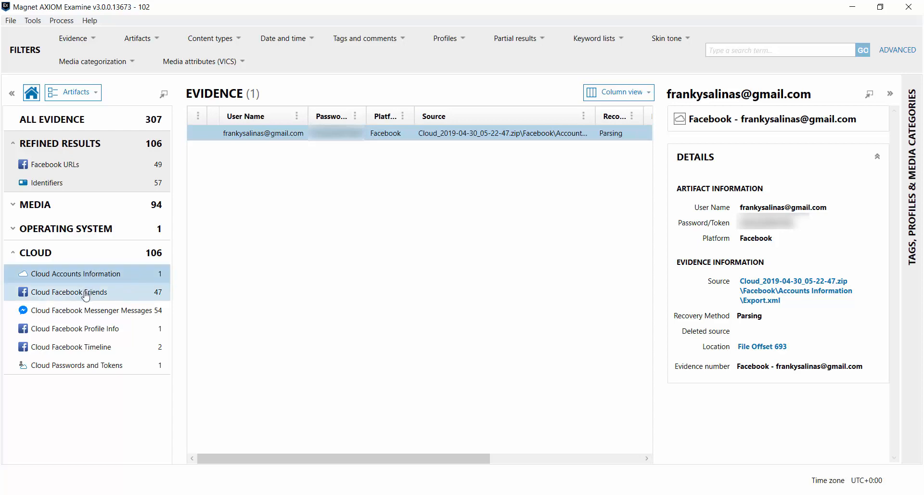
- List the 47 Cloud Facebook Friends and preview the second and third friends
{"action": "left_click", "coordinate": [85, 294]}
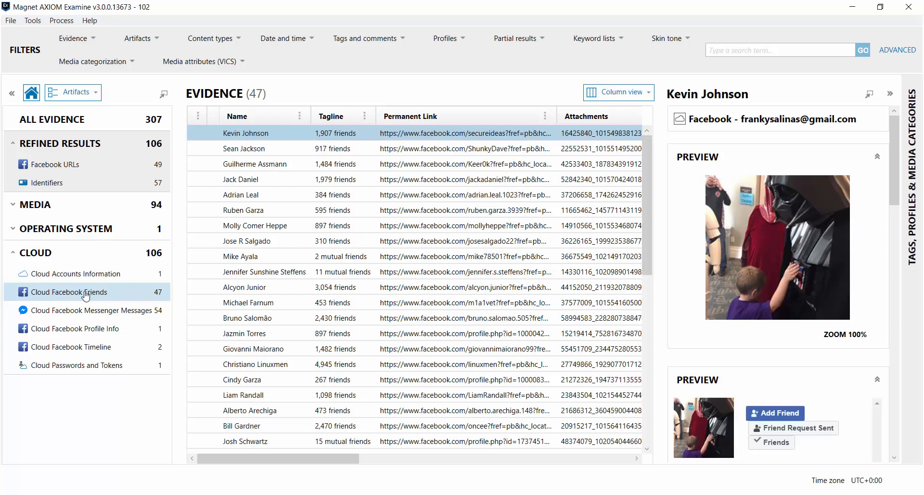
{"action": "left_click", "coordinate": [229, 150]}
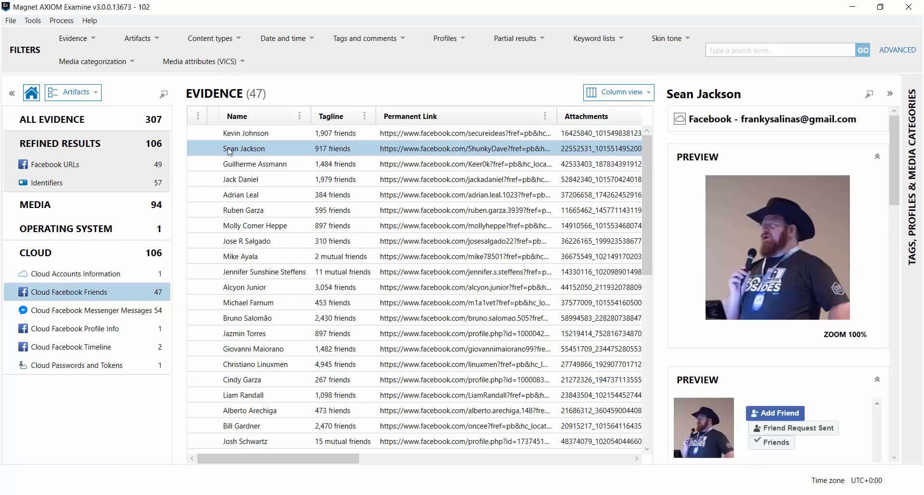
{"action": "left_click", "coordinate": [249, 165], "text": "shift"}
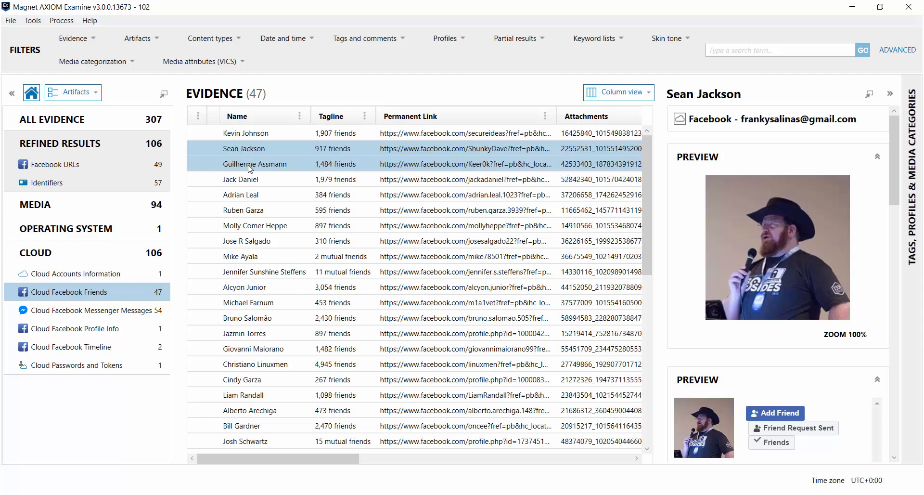
{"action": "left_click", "coordinate": [249, 166]}
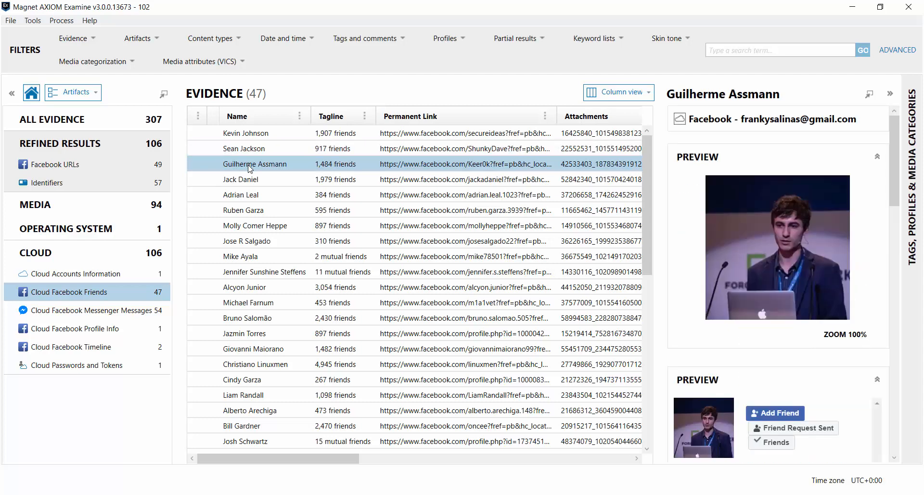
- Preview the fourth through seventh friends, then list the 54 Messenger messages
{"action": "left_click", "coordinate": [249, 179]}
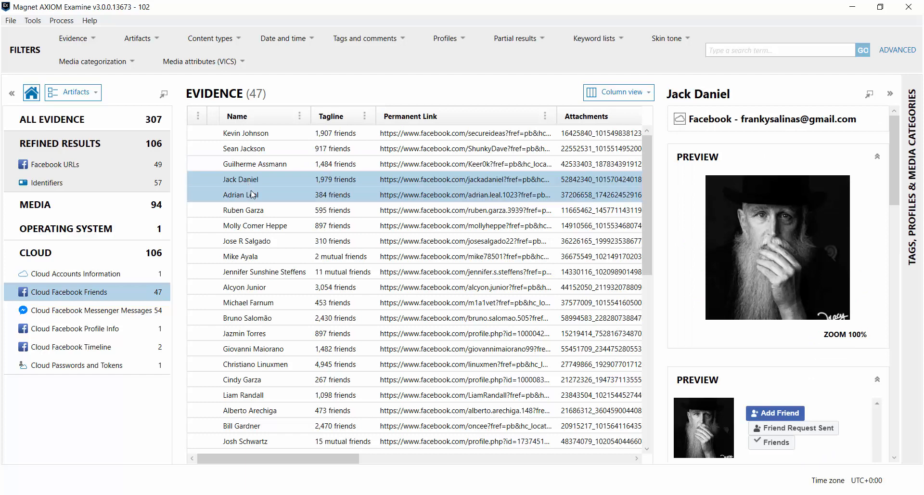
{"action": "left_click", "coordinate": [252, 194]}
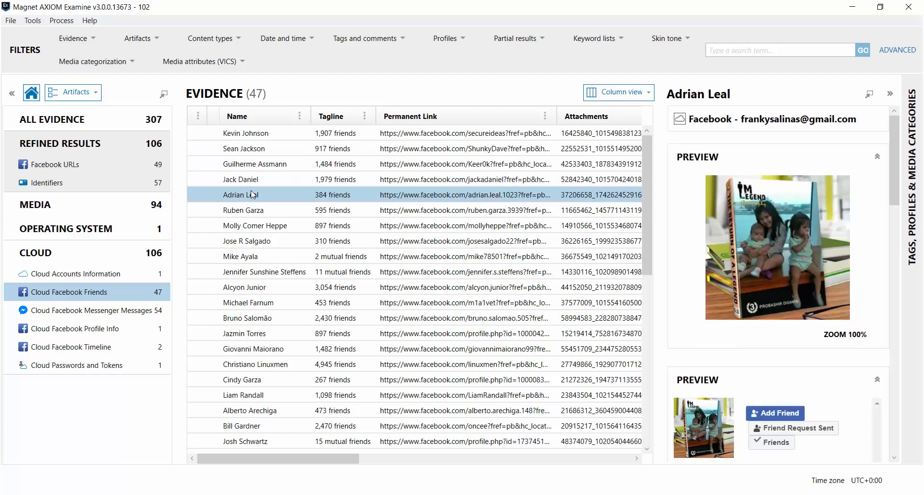
{"action": "left_click", "coordinate": [253, 210]}
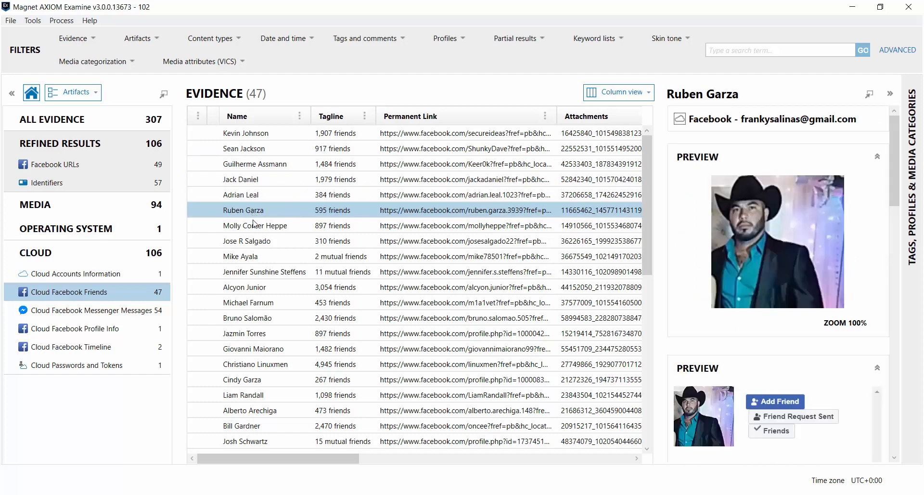
{"action": "left_click", "coordinate": [254, 224]}
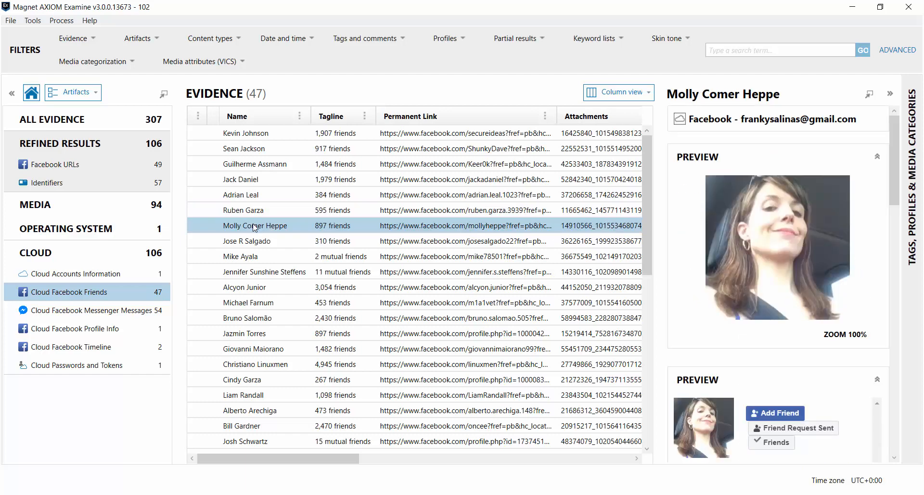
{"action": "left_click", "coordinate": [88, 310]}
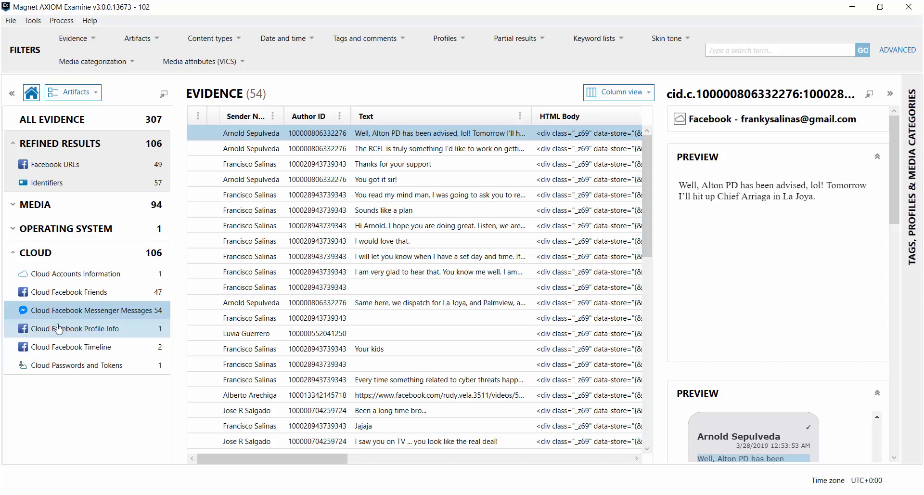
{"action": "left_click", "coordinate": [58, 328]}
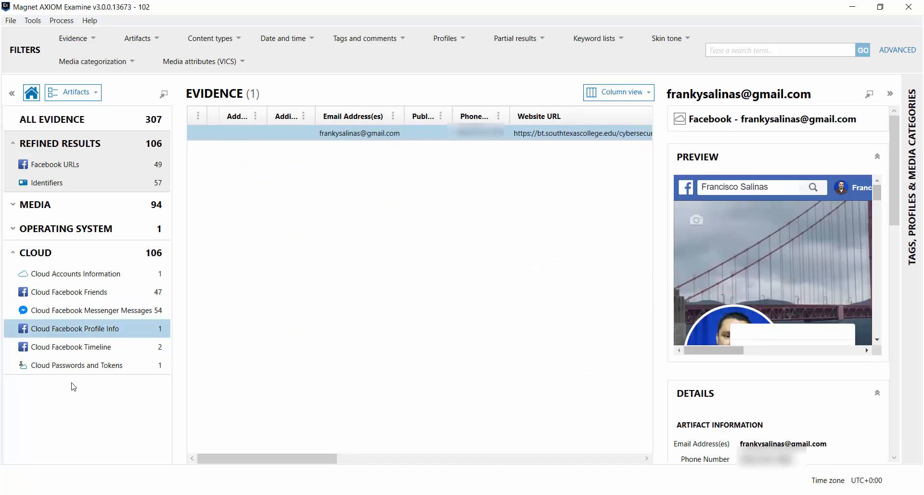
{"action": "left_click", "coordinate": [75, 351]}
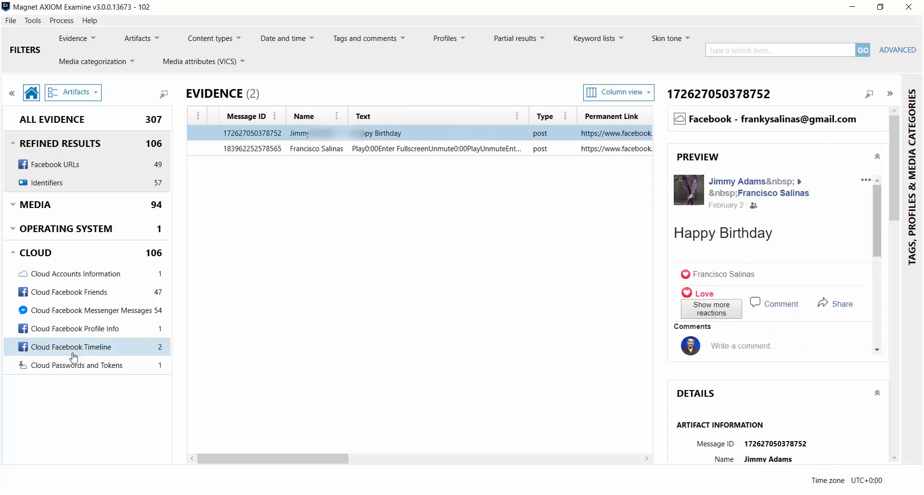
{"action": "left_click", "coordinate": [73, 366]}
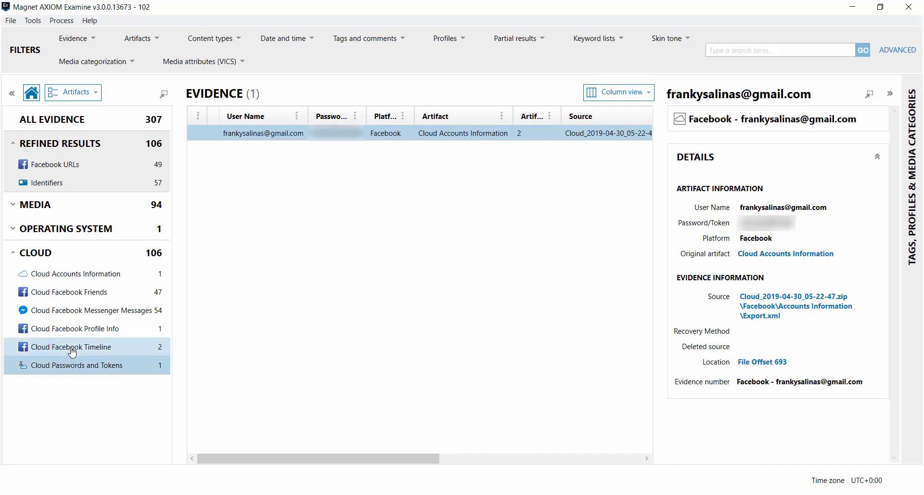
{"action": "left_click", "coordinate": [76, 329]}
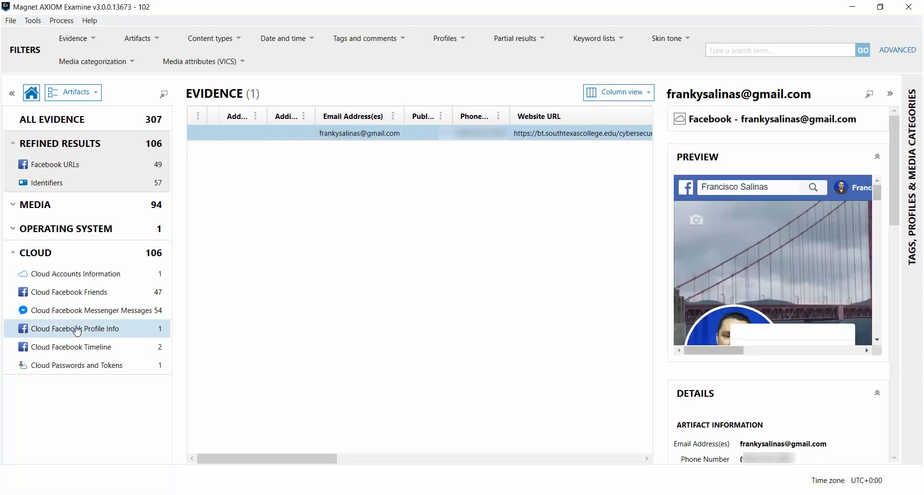
{"action": "left_click", "coordinate": [83, 312]}
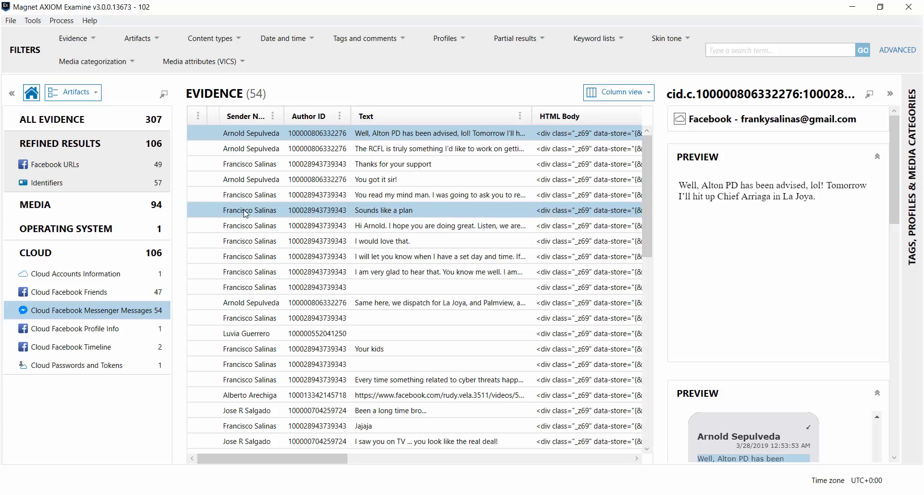
- Bookmark the 'Sounds like a plan' Messenger message
{"action": "left_click", "coordinate": [246, 213]}
{"action": "right_click", "coordinate": [246, 214]}
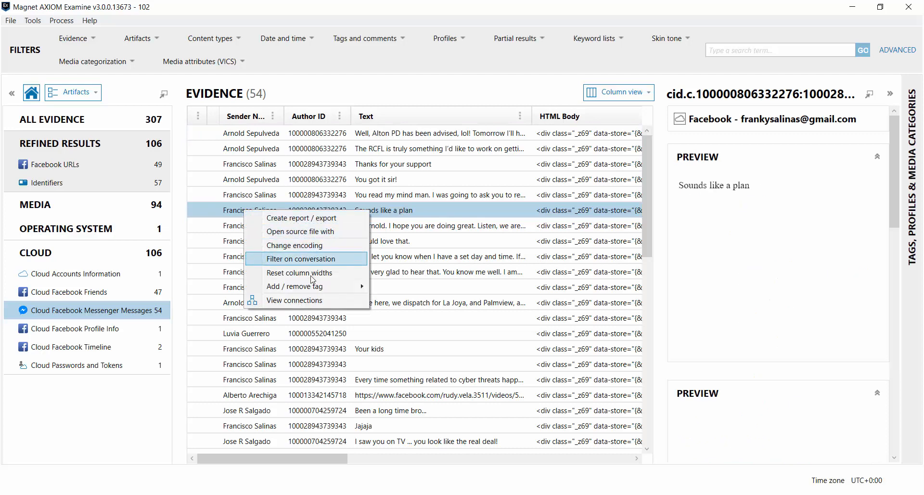
{"action": "mouse_move", "coordinate": [327, 289]}
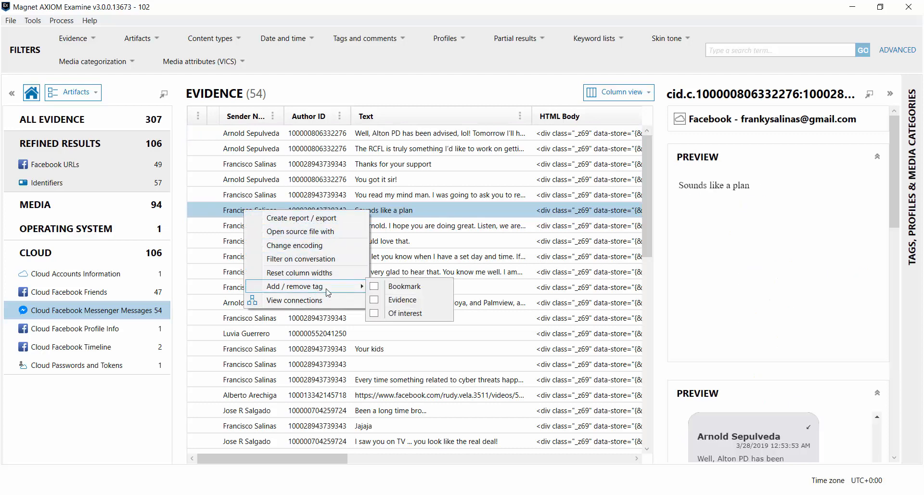
{"action": "left_click", "coordinate": [403, 286]}
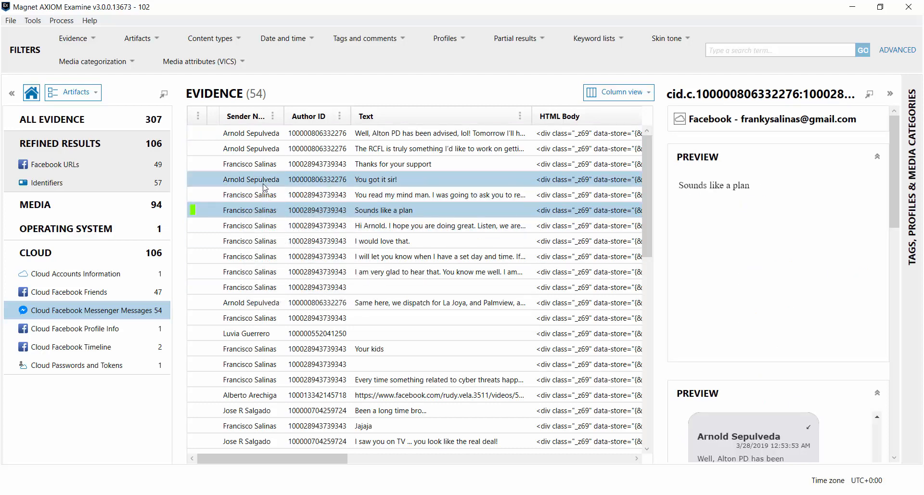
- Bookmark the 'Thanks for your support' Messenger message
{"action": "left_click", "coordinate": [250, 167]}
{"action": "right_click", "coordinate": [250, 167]}
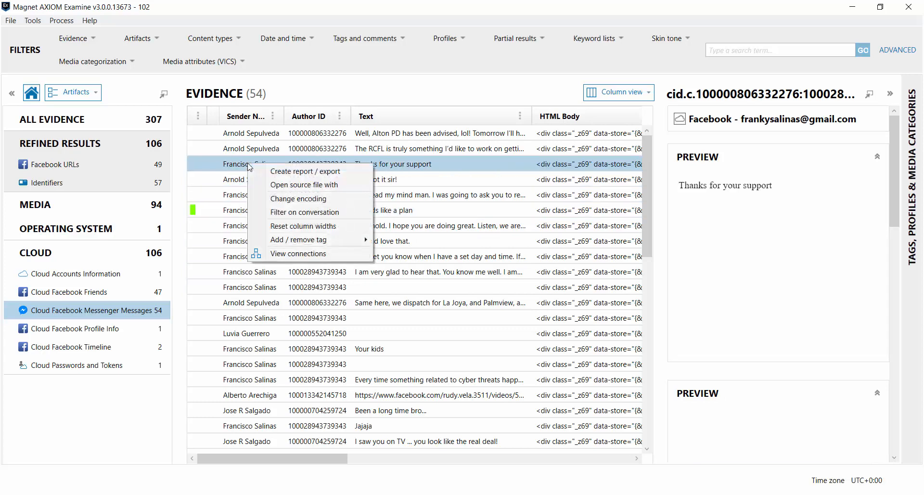
{"action": "mouse_move", "coordinate": [321, 239]}
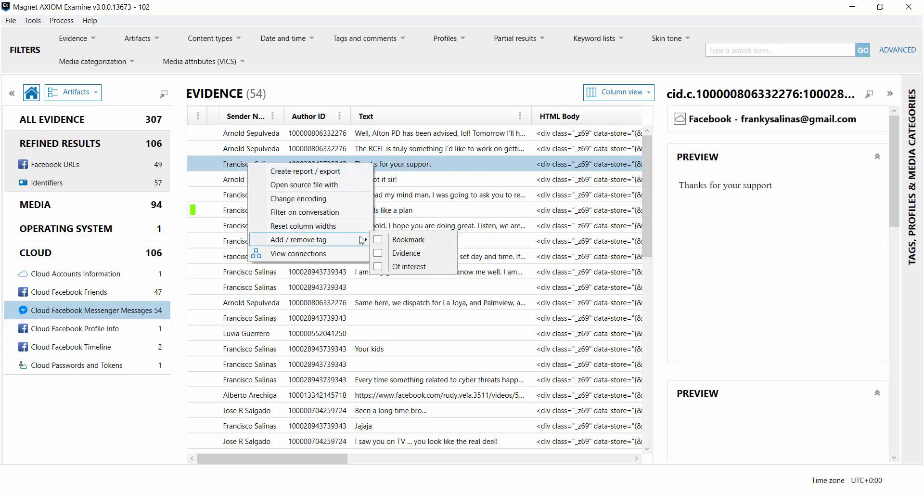
{"action": "left_click", "coordinate": [399, 242]}
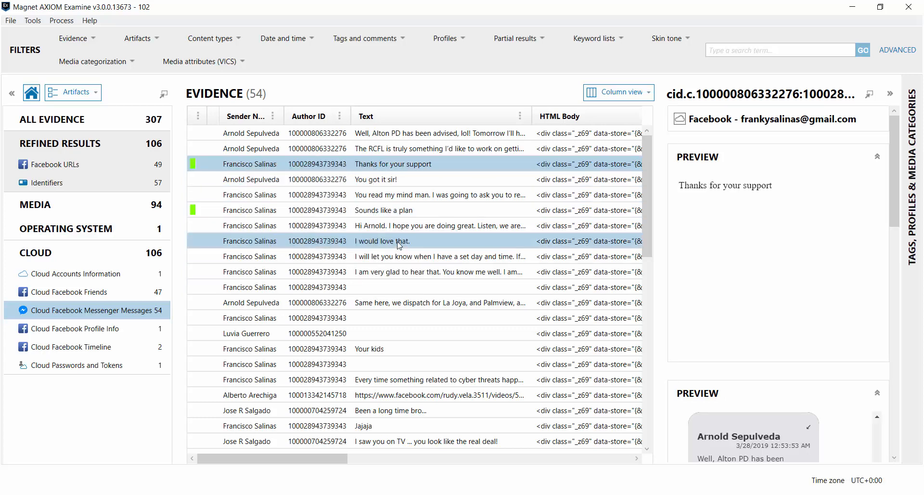
- Return to Cloud Facebook Friends and bookmark the second friend
{"action": "left_click", "coordinate": [98, 292]}
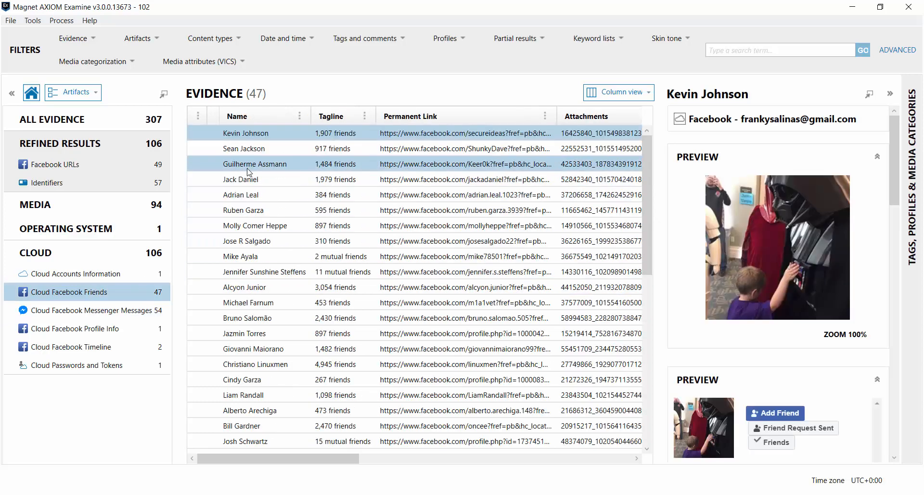
{"action": "left_click", "coordinate": [256, 150]}
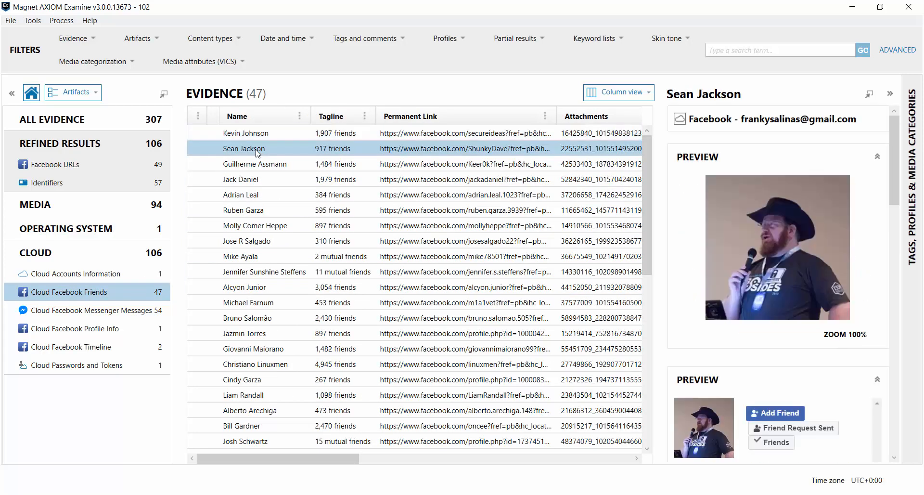
{"action": "right_click", "coordinate": [260, 150]}
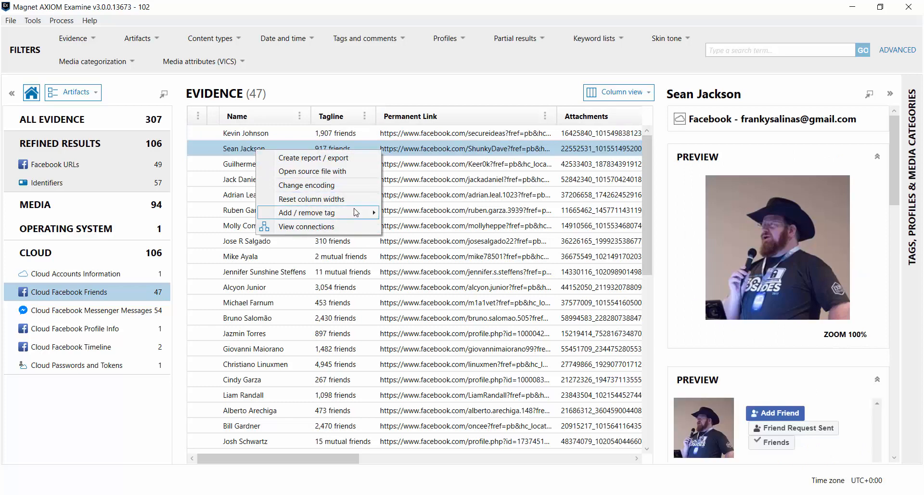
{"action": "mouse_move", "coordinate": [359, 213]}
{"action": "left_click", "coordinate": [407, 214]}
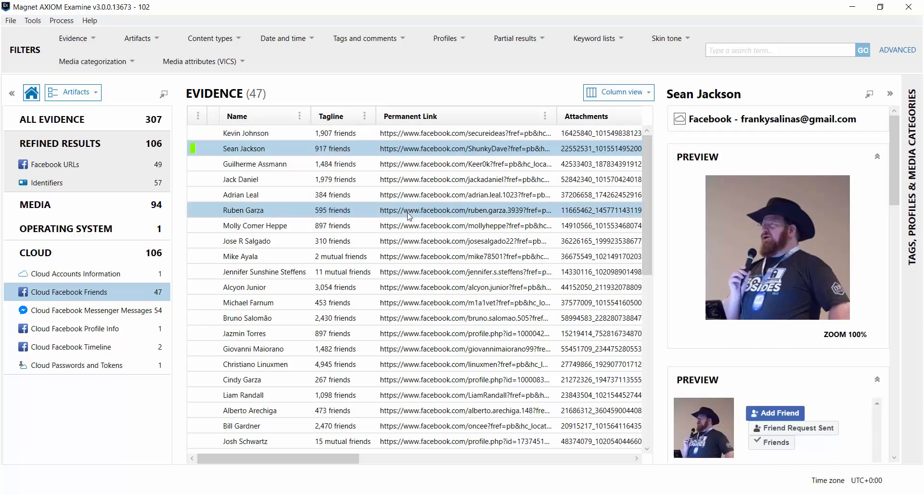
- Bookmark the seventh friend, then list the 49 Facebook URLs results
{"action": "left_click", "coordinate": [260, 226]}
{"action": "right_click", "coordinate": [260, 227]}
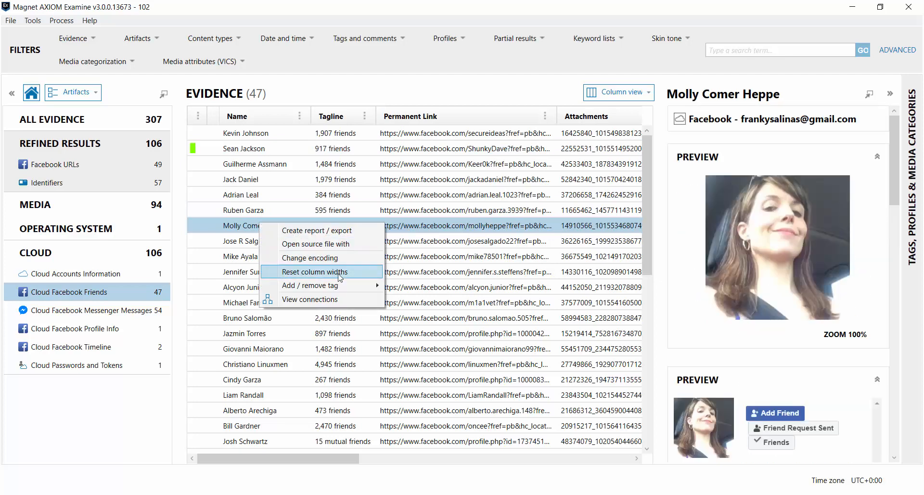
{"action": "mouse_move", "coordinate": [350, 289]}
{"action": "left_click", "coordinate": [409, 287]}
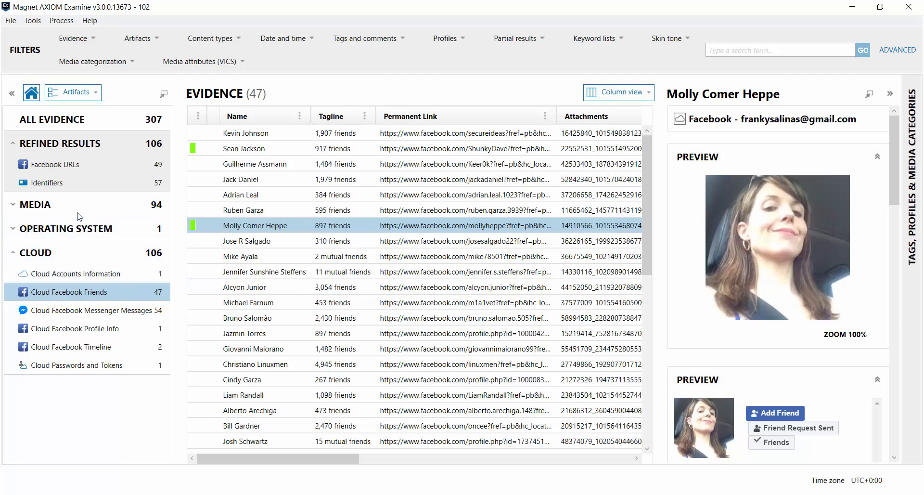
{"action": "left_click", "coordinate": [57, 166]}
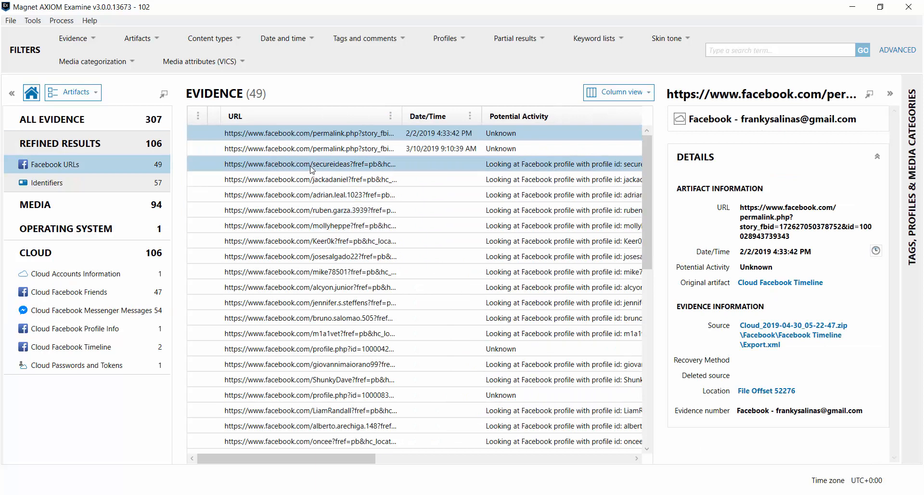
- Bookmark the fourth Facebook URL entry
{"action": "right_click", "coordinate": [302, 181]}
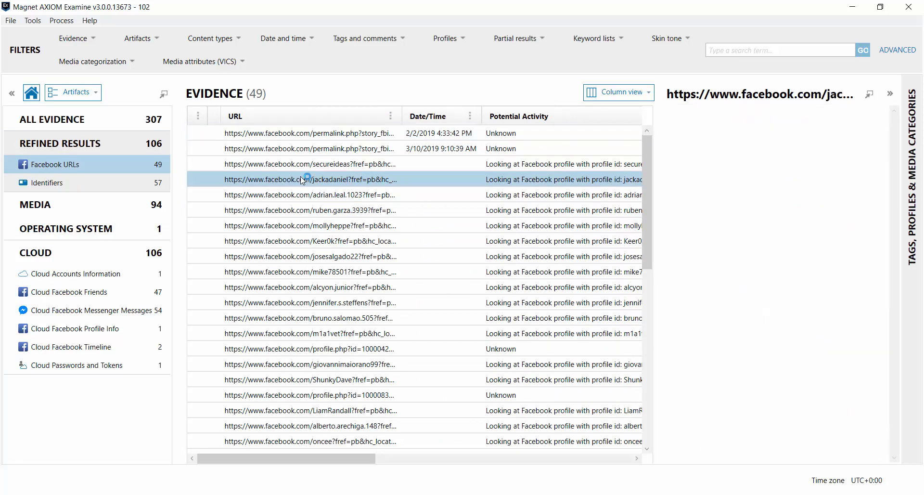
{"action": "mouse_move", "coordinate": [392, 240]}
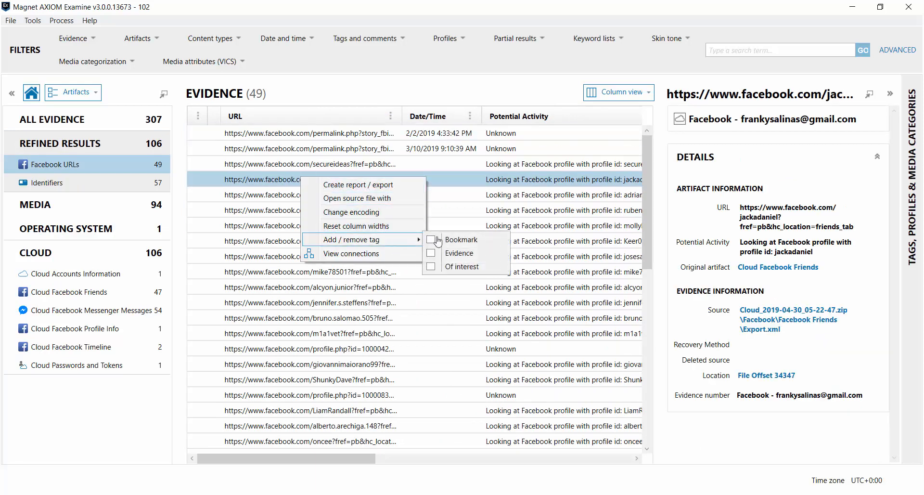
{"action": "left_click", "coordinate": [451, 237]}
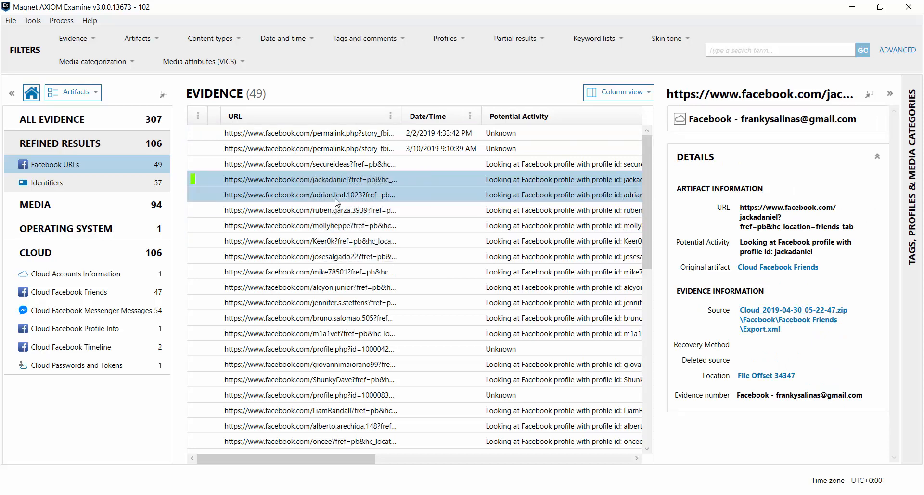
- Bookmark the seventh Facebook URL entry
{"action": "right_click", "coordinate": [253, 226]}
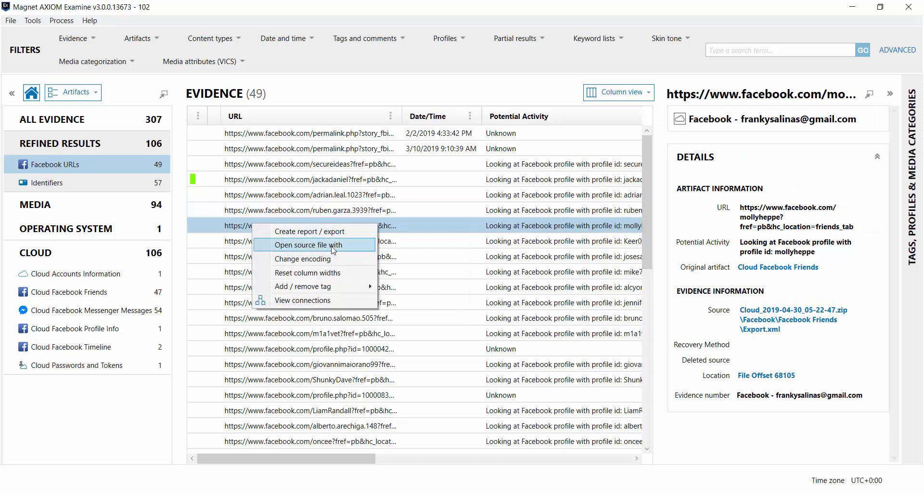
{"action": "left_click", "coordinate": [385, 287]}
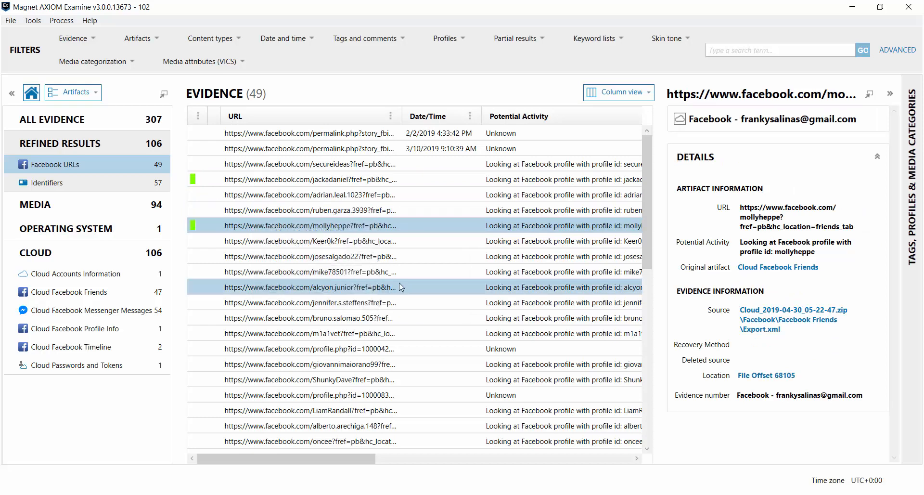
{"action": "left_click", "coordinate": [16, 22]}
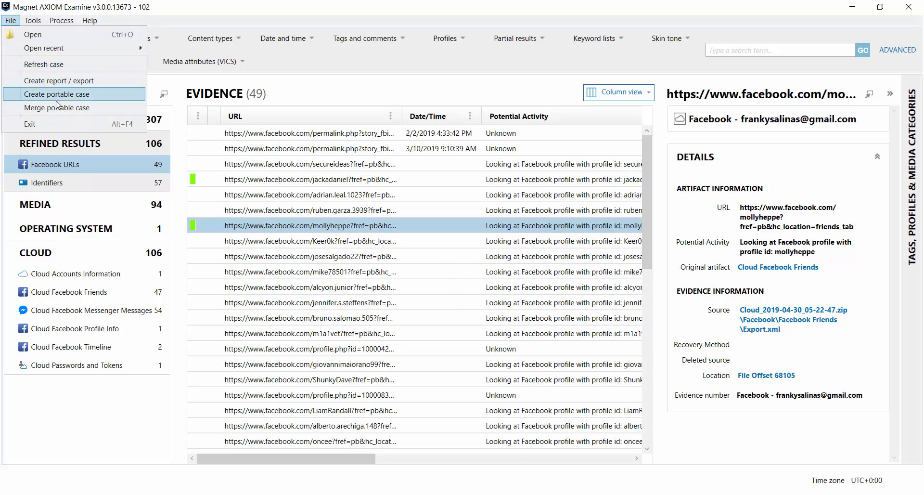
- Create a PDF export of the 7 tagged items and dismiss the chat threads notice
{"action": "left_click", "coordinate": [63, 82]}
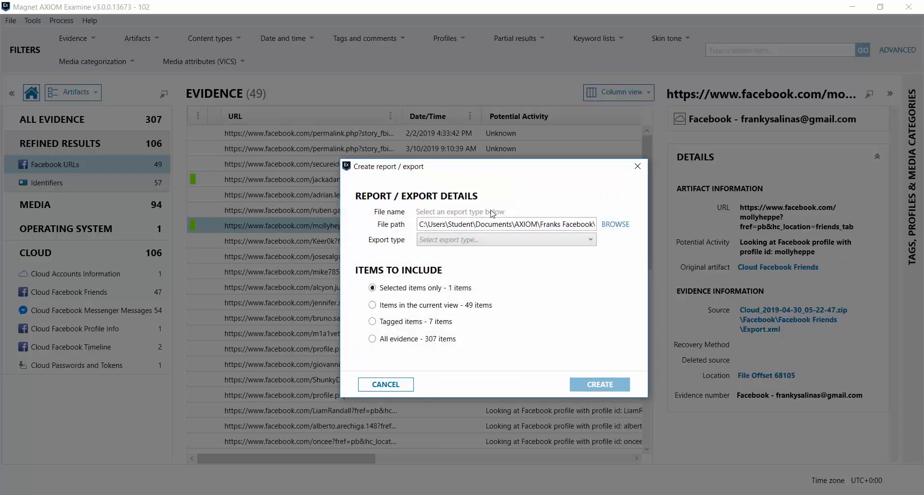
{"action": "left_click", "coordinate": [538, 241]}
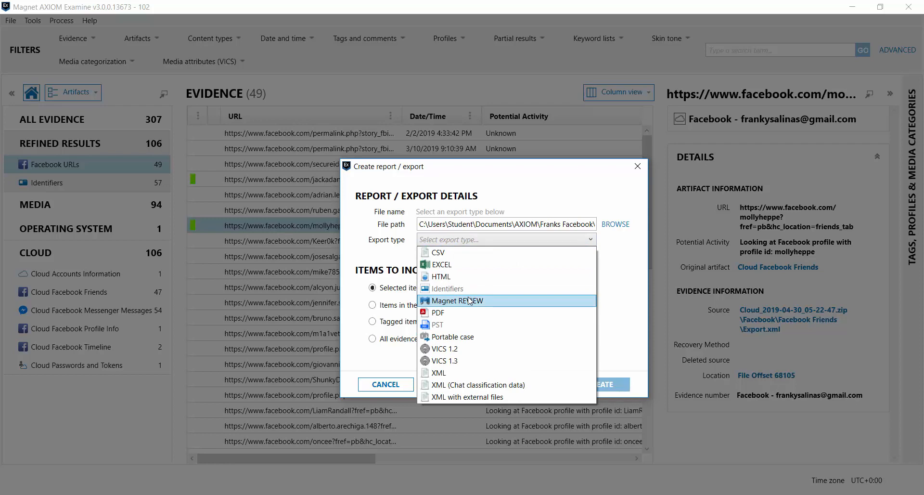
{"action": "left_click", "coordinate": [465, 312]}
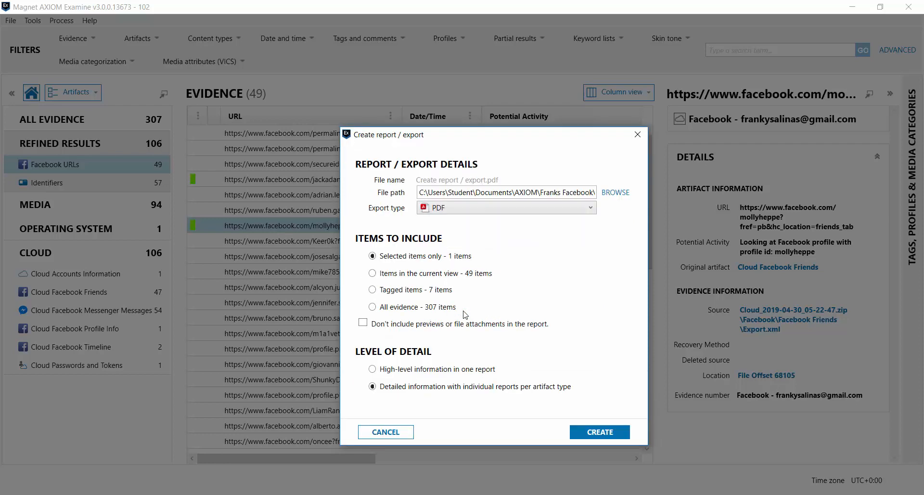
{"action": "left_click", "coordinate": [373, 291]}
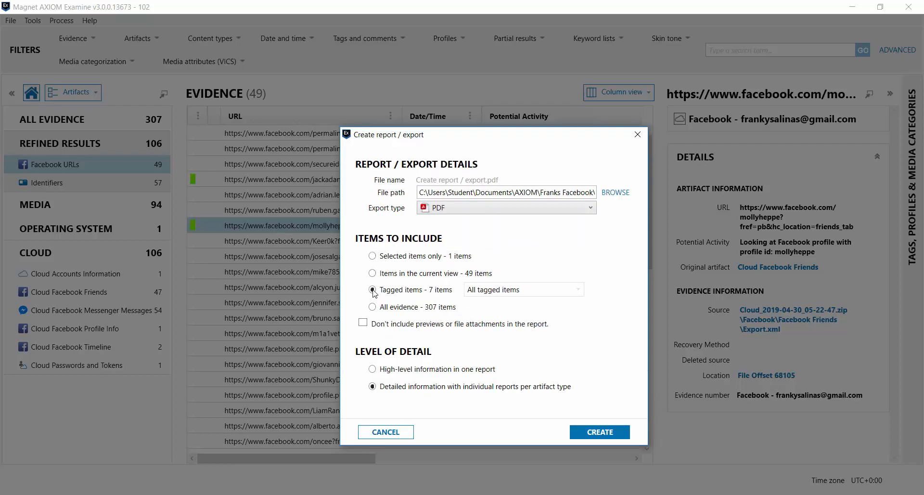
{"action": "left_click", "coordinate": [593, 432]}
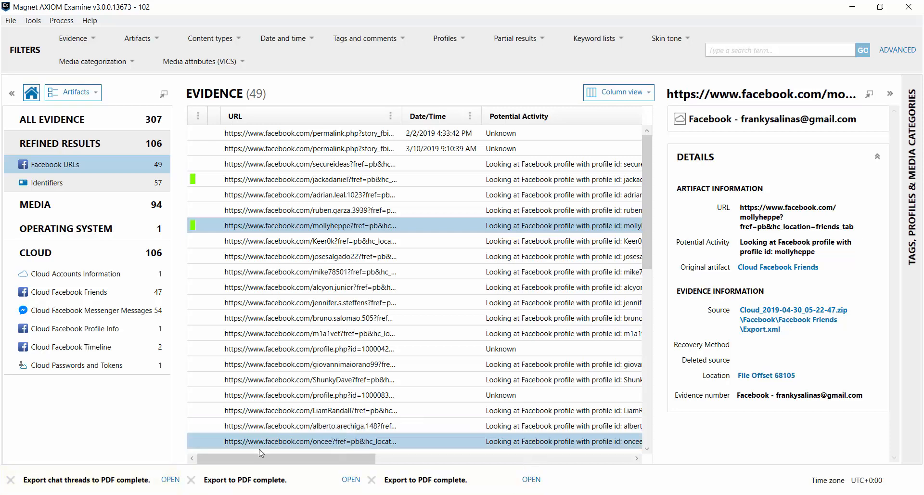
{"action": "left_click", "coordinate": [169, 479]}
- Open the exported Report.pdf from the Export folder to view the case 102 report's cover page
{"action": "left_click", "coordinate": [170, 479]}
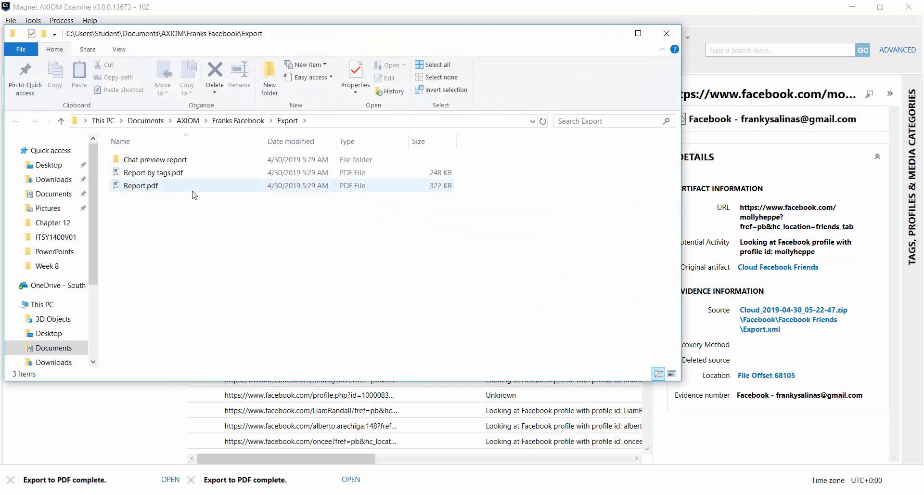
{"action": "double_click", "coordinate": [147, 187]}
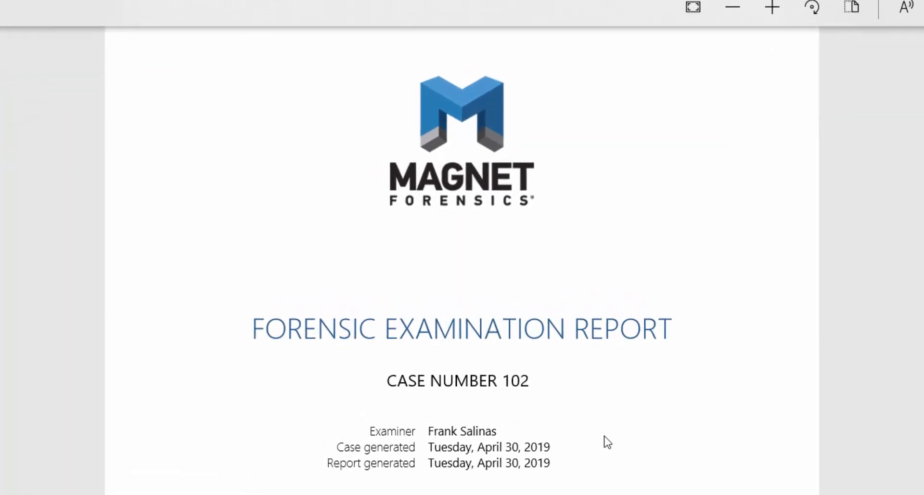
{"action": "scroll", "coordinate": [607, 442], "scroll_direction": "down", "scroll_amount": 6}
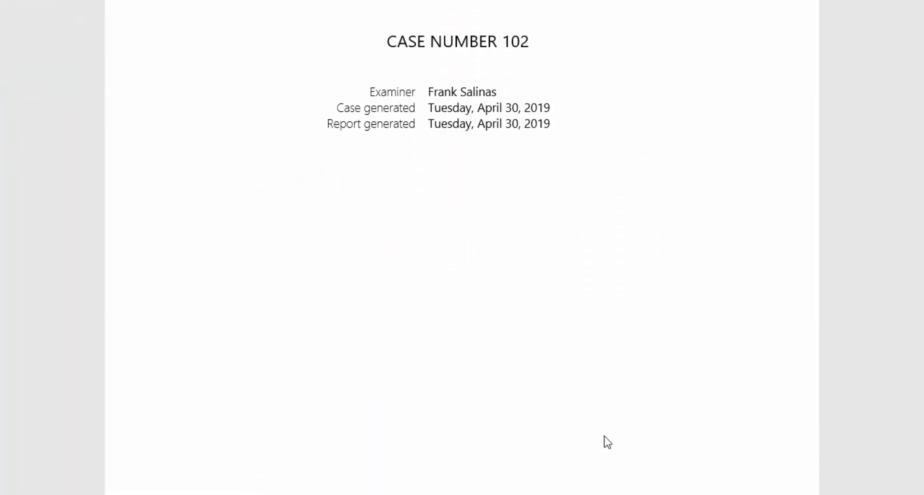
{"action": "scroll", "coordinate": [608, 442], "scroll_direction": "down", "scroll_amount": 8}
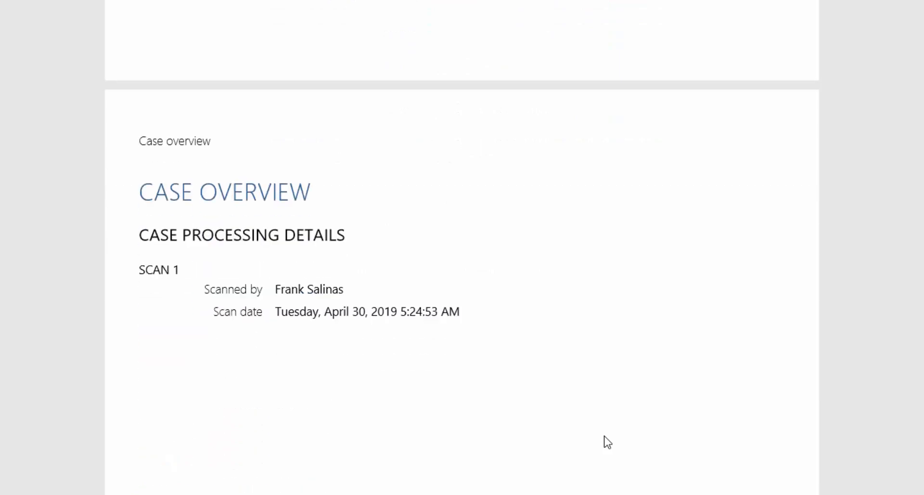
{"action": "scroll", "coordinate": [608, 442], "scroll_direction": "down", "scroll_amount": 2}
{"action": "scroll", "coordinate": [608, 442], "scroll_direction": "down", "scroll_amount": 20}
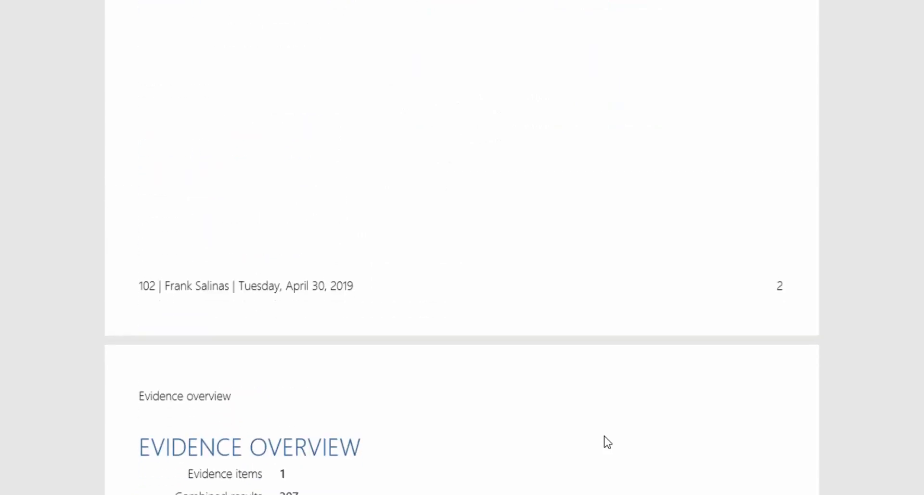
{"action": "scroll", "coordinate": [608, 441], "scroll_direction": "down", "scroll_amount": 2}
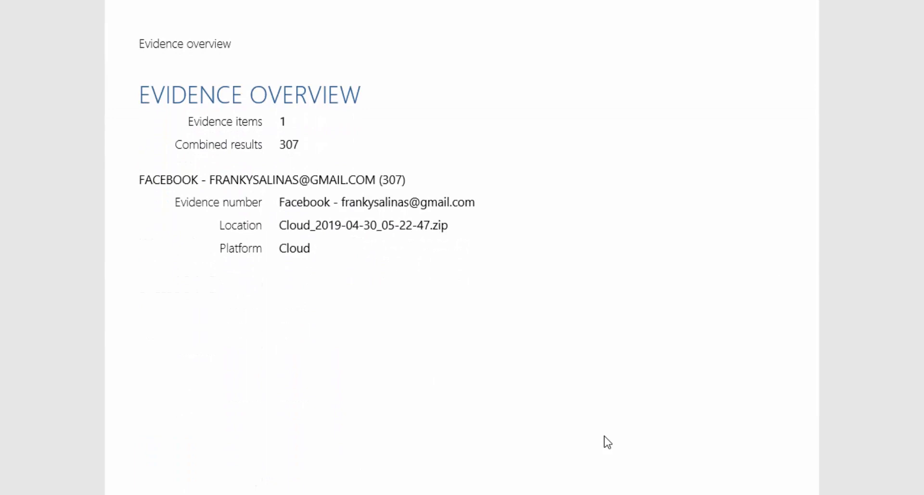
{"action": "scroll", "coordinate": [608, 442], "scroll_direction": "down", "scroll_amount": 20}
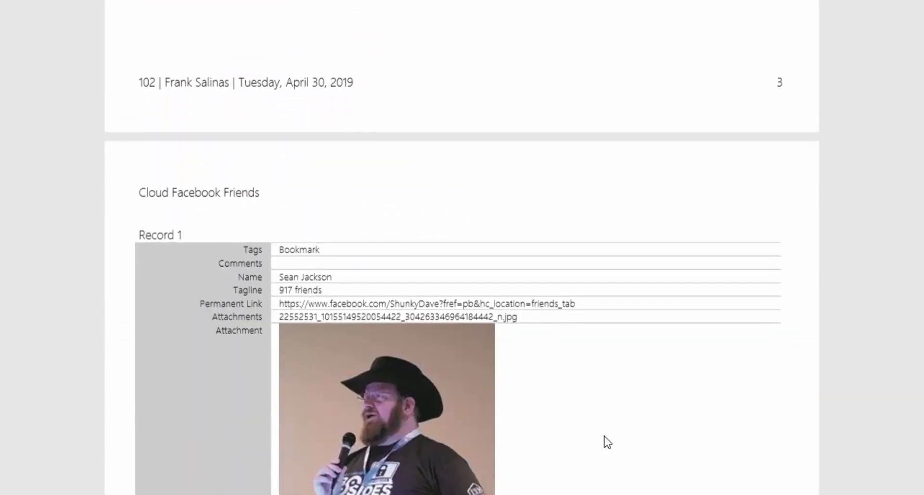
{"action": "scroll", "coordinate": [607, 442], "scroll_direction": "down", "scroll_amount": 1}
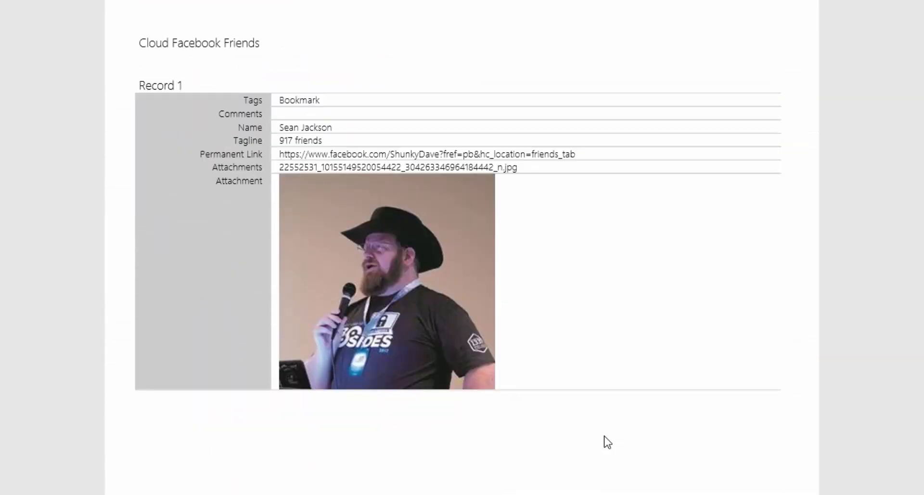
{"action": "scroll", "coordinate": [607, 442], "scroll_direction": "down", "scroll_amount": 20}
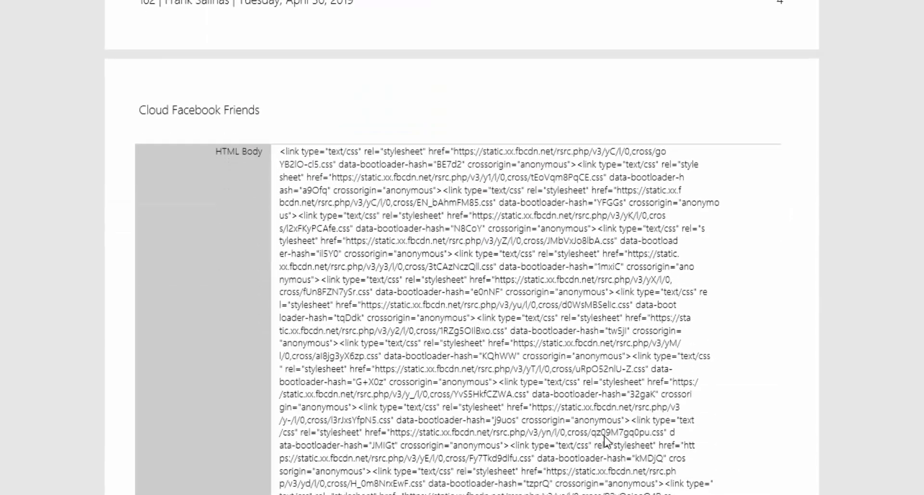
{"action": "scroll", "coordinate": [606, 441], "scroll_direction": "down", "scroll_amount": 20}
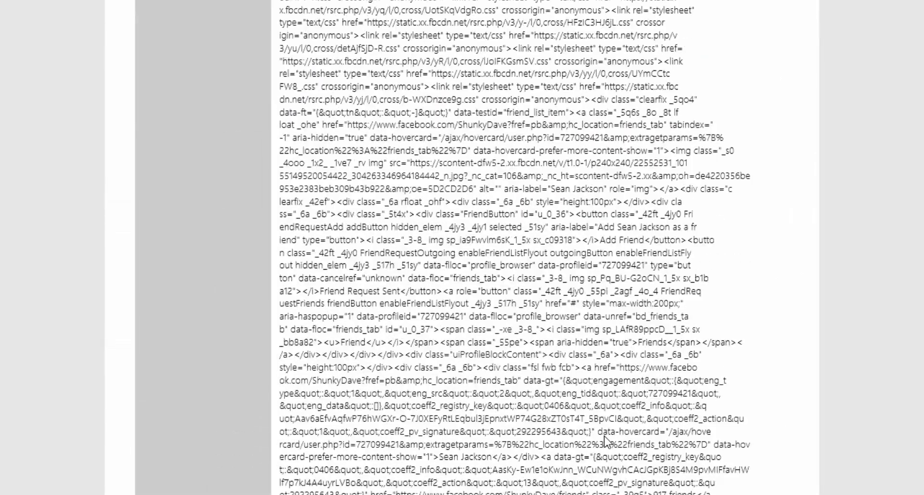
{"action": "scroll", "coordinate": [605, 441], "scroll_direction": "down", "scroll_amount": 20}
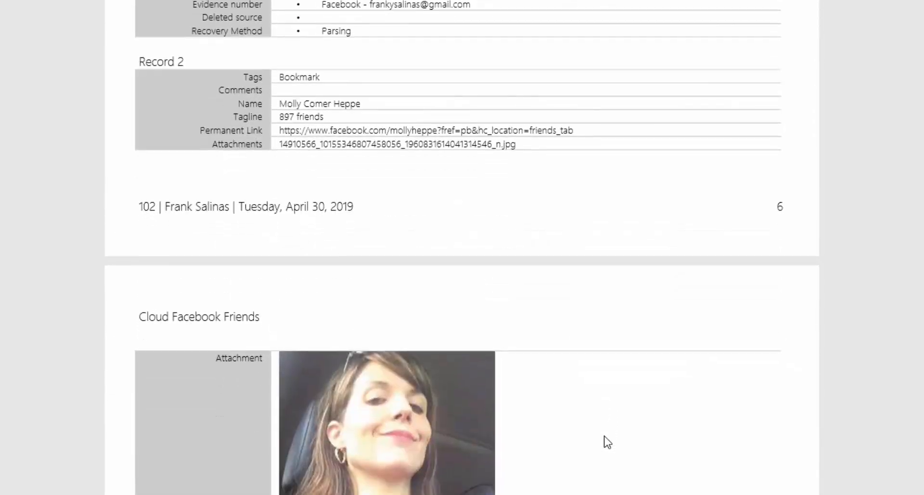
{"action": "scroll", "coordinate": [608, 442], "scroll_direction": "down", "scroll_amount": 3}
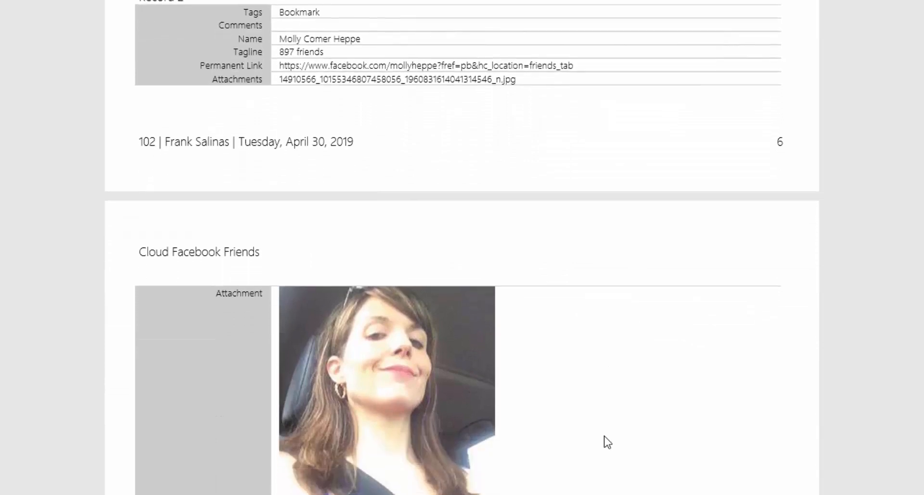
{"action": "scroll", "coordinate": [607, 442], "scroll_direction": "down", "scroll_amount": 16}
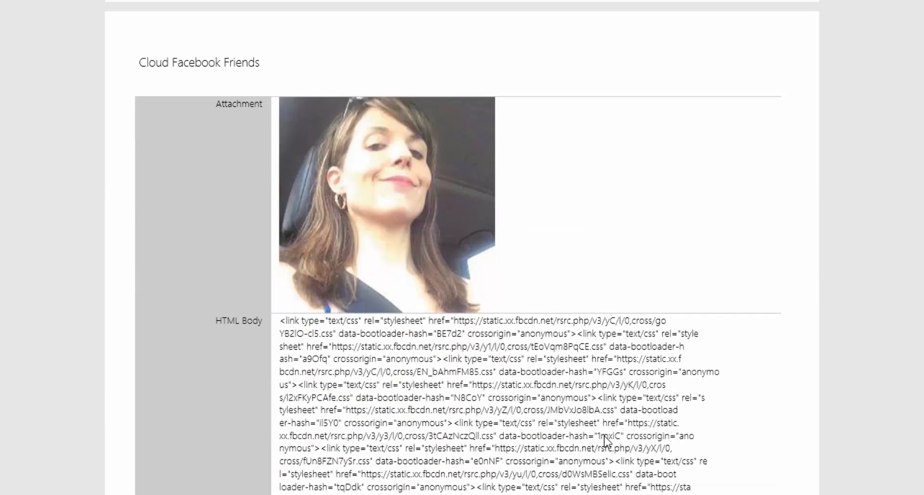
{"action": "scroll", "coordinate": [606, 440], "scroll_direction": "down", "scroll_amount": 20}
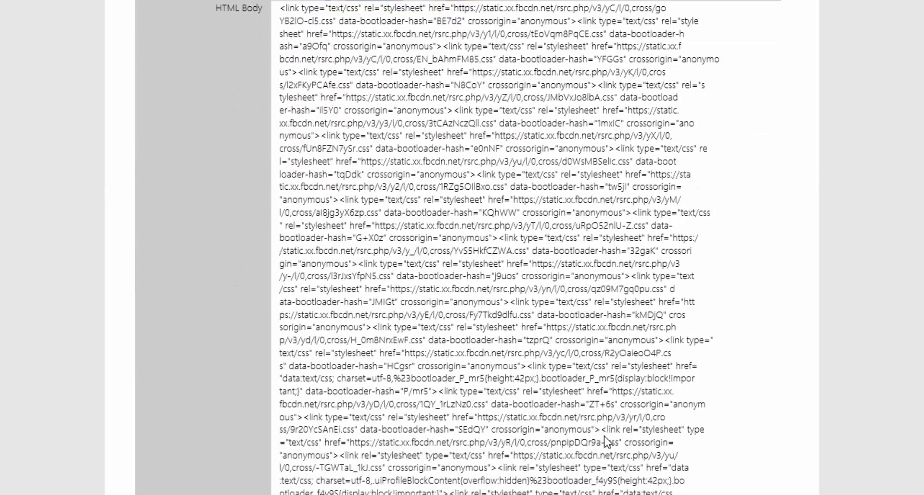
{"action": "scroll", "coordinate": [608, 442], "scroll_direction": "down", "scroll_amount": 20}
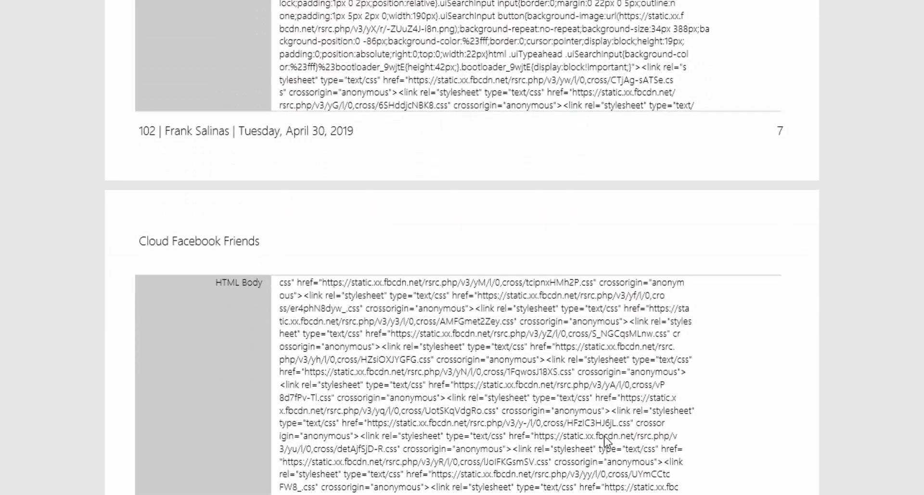
{"action": "scroll", "coordinate": [607, 442], "scroll_direction": "down", "scroll_amount": 12}
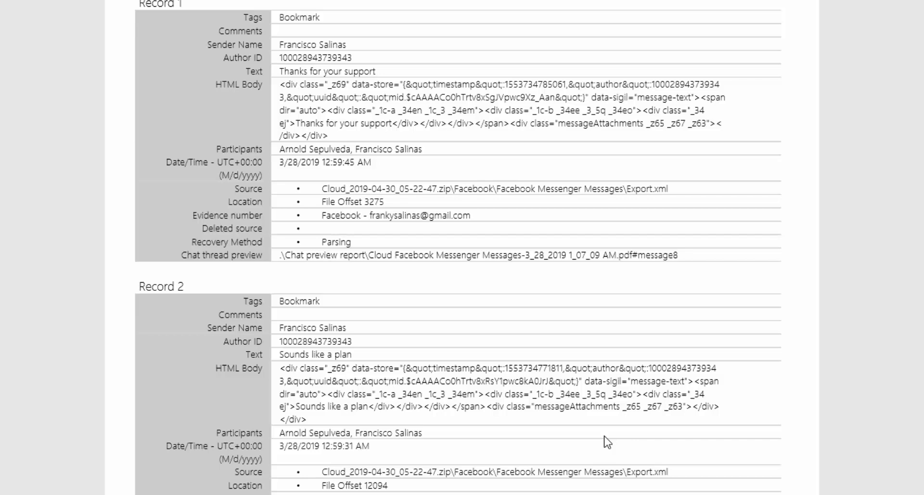
{"action": "scroll", "coordinate": [607, 442], "scroll_direction": "down", "scroll_amount": 12}
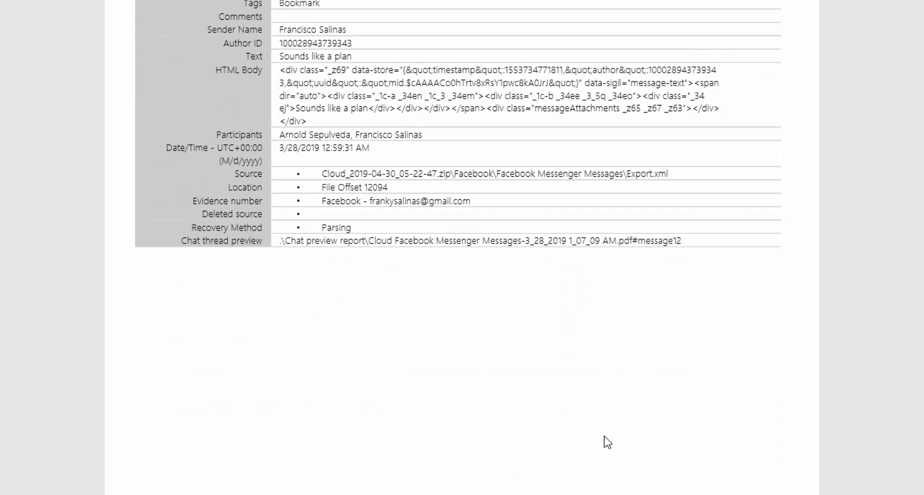
{"action": "scroll", "coordinate": [608, 442], "scroll_direction": "down", "scroll_amount": 20}
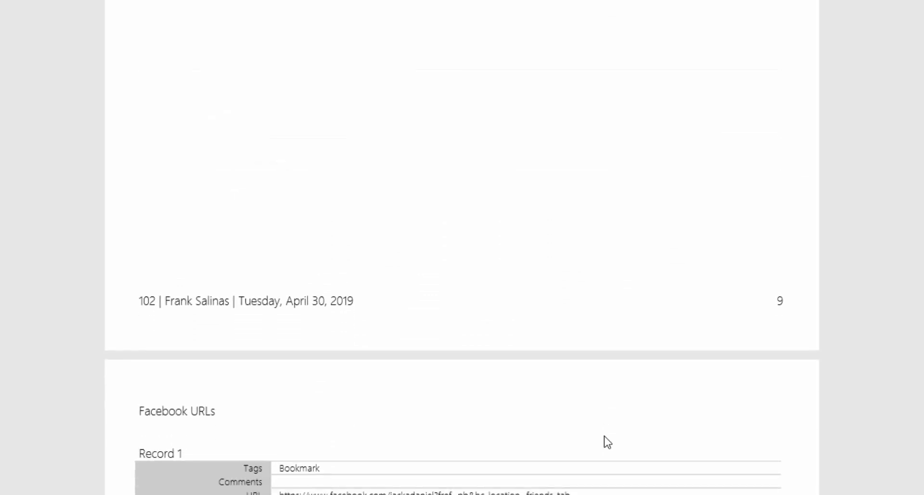
{"action": "scroll", "coordinate": [607, 442], "scroll_direction": "down", "scroll_amount": 2}
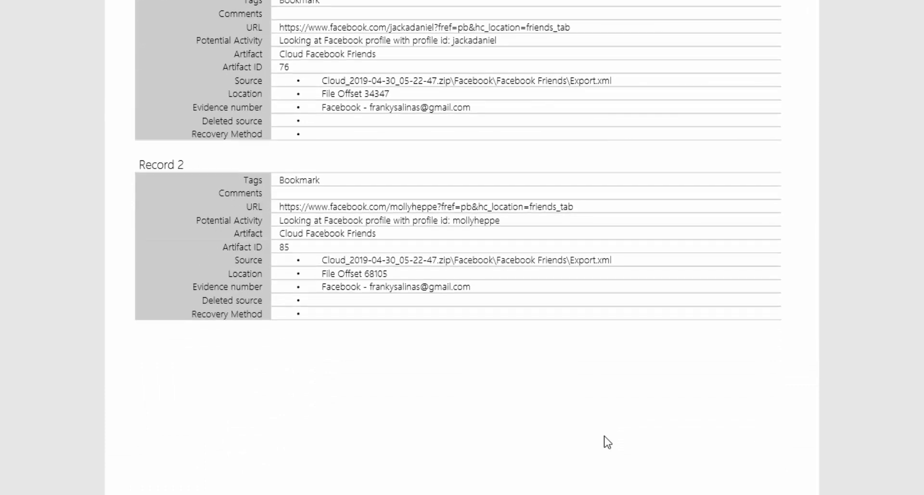